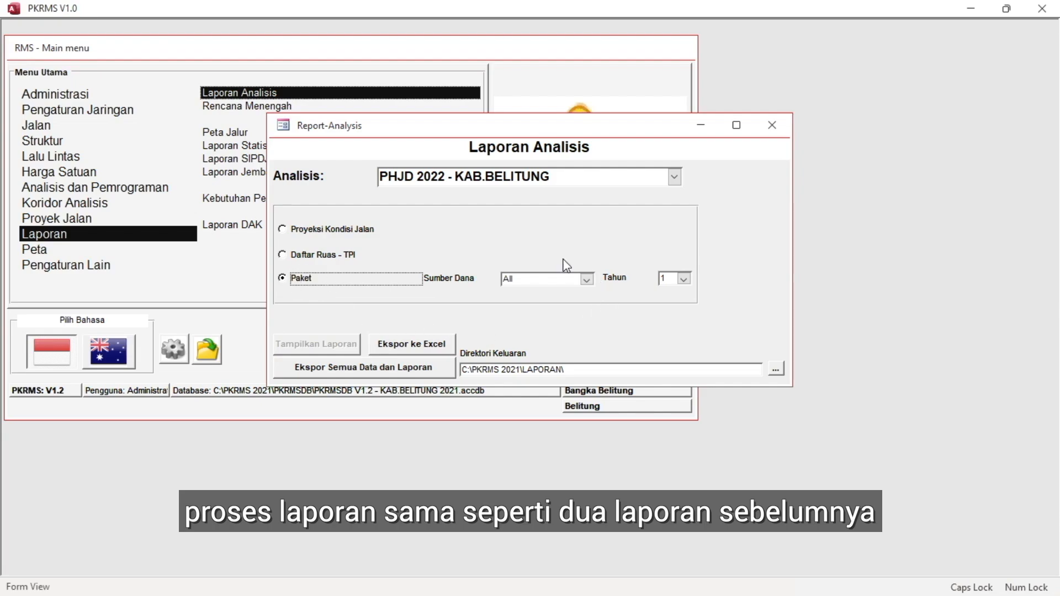
# Export the Paket analysis report for all funding sources, year 1, to Excel and open the workbook at its Rangkuman sheet
pyautogui.click(428, 351)
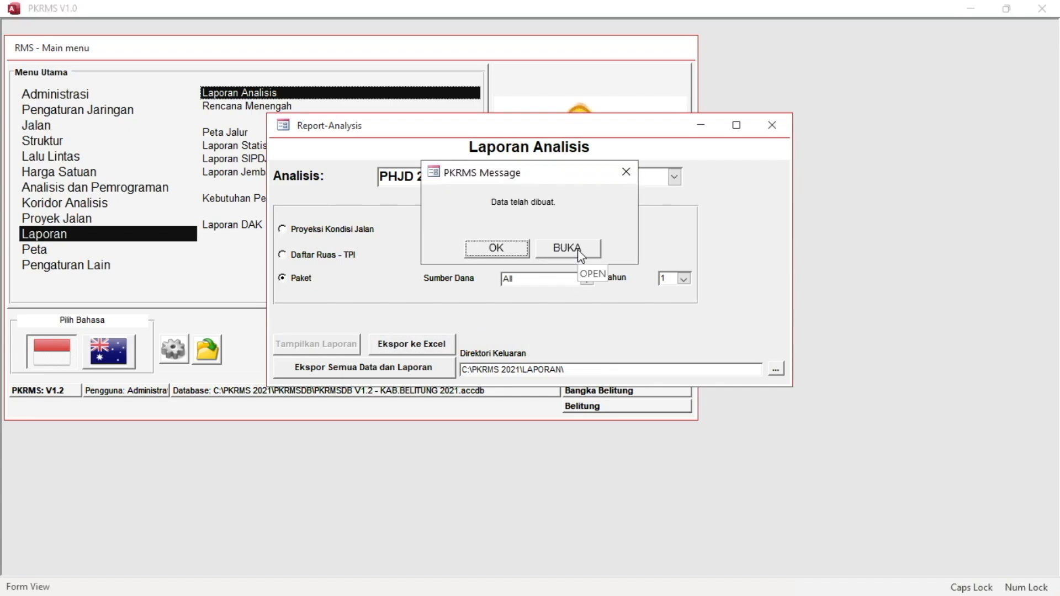
pyautogui.click(577, 250)
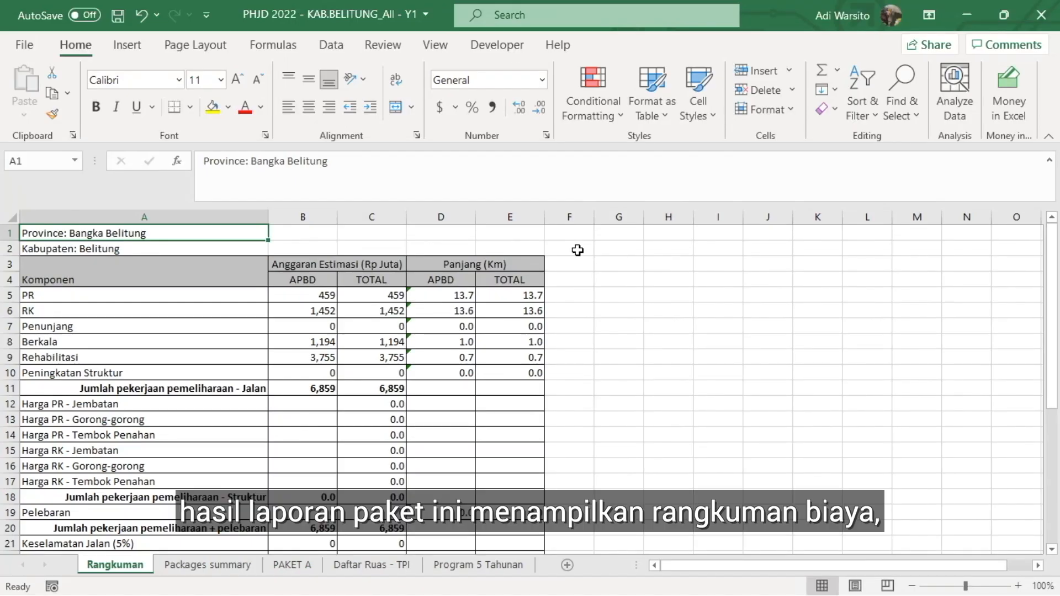
pyautogui.scroll(-2, 280, 398)
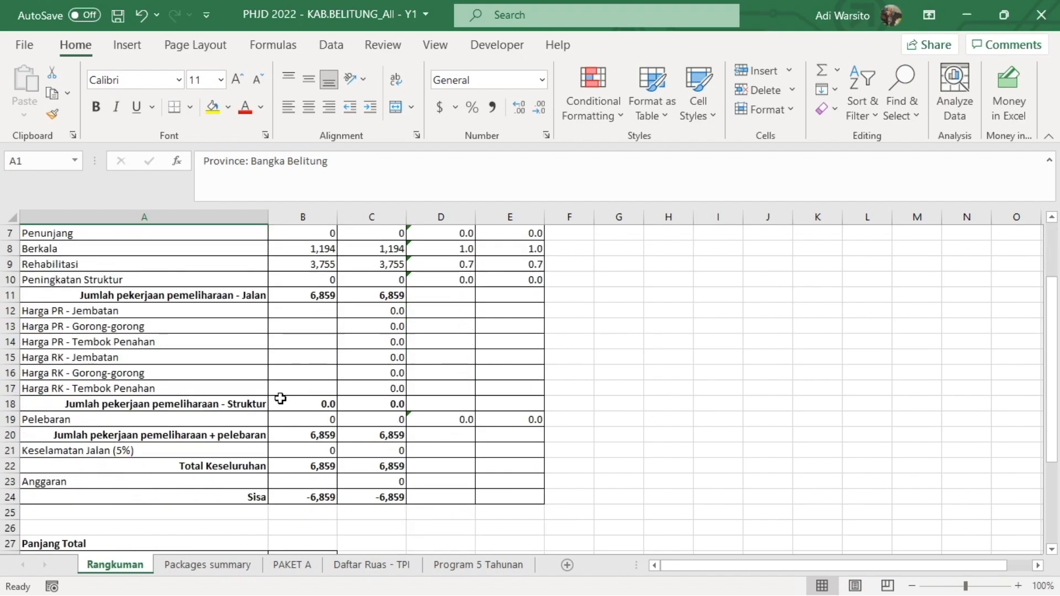
pyautogui.scroll(2, 280, 398)
# Review the Packages summary, PAKET A, Daftar Ruas - TPI and Program 5 Tahunan sheets of the exported report
pyautogui.click(215, 566)
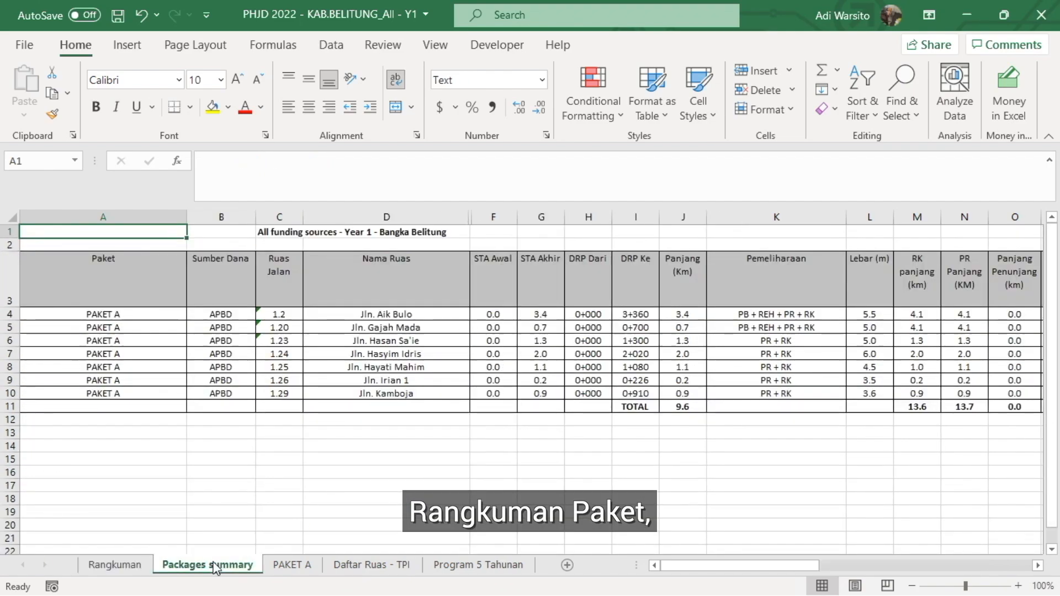
pyautogui.click(296, 569)
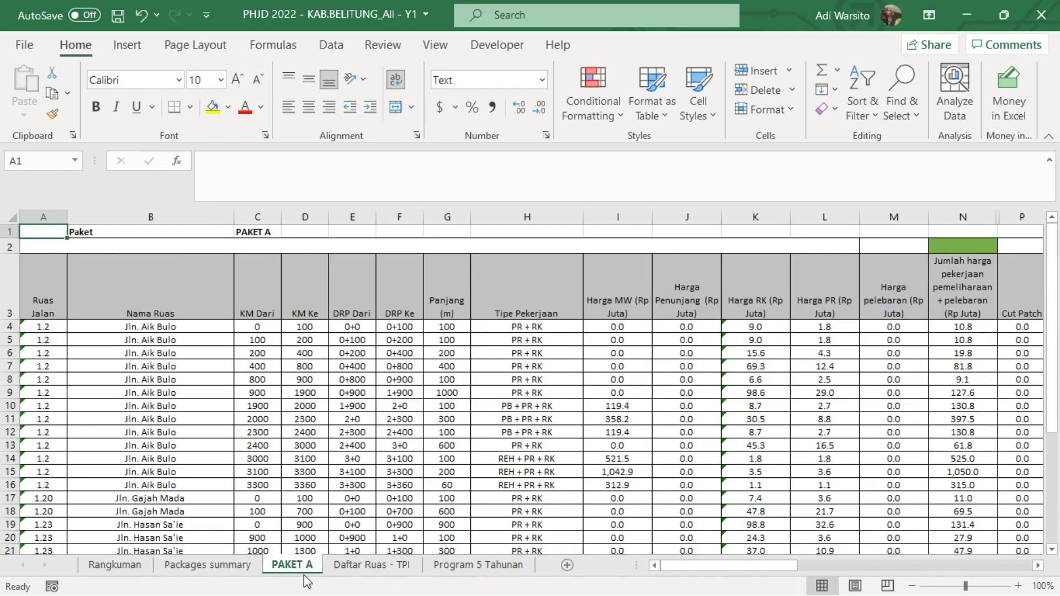
pyautogui.click(381, 568)
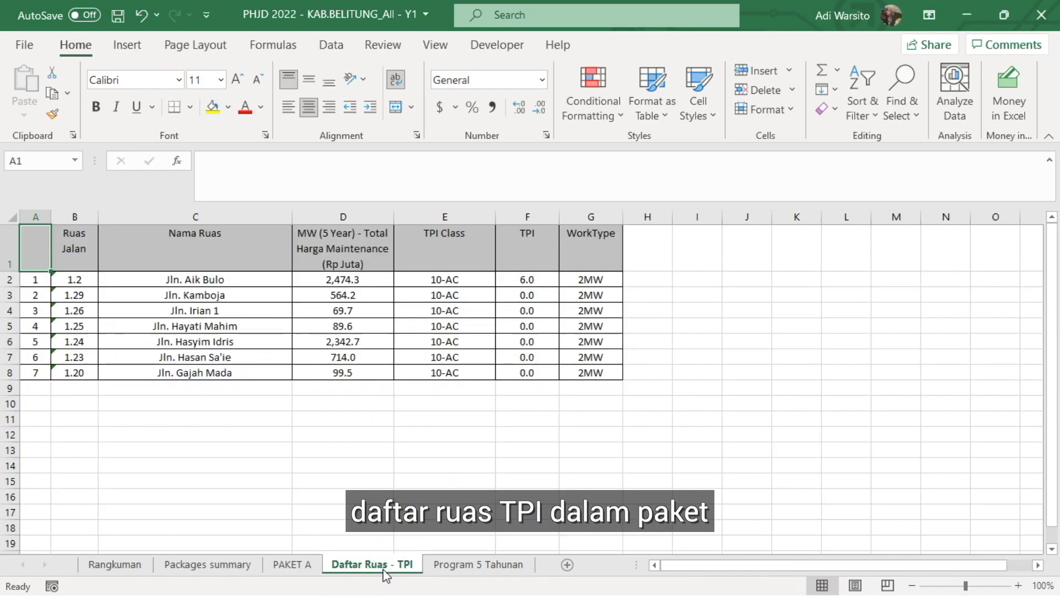
pyautogui.click(459, 567)
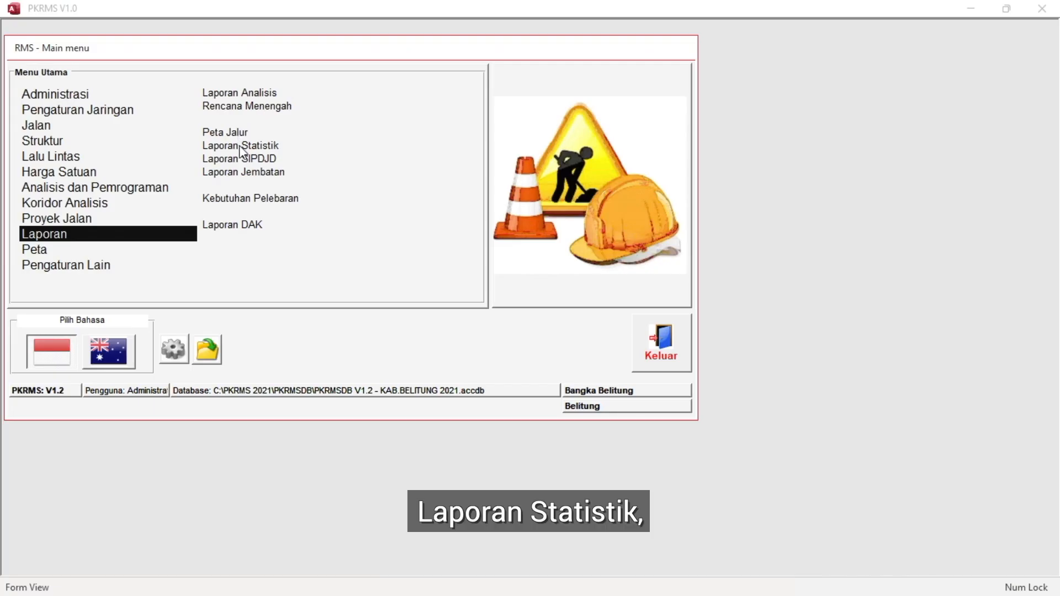
# Look over the Laporan Statistik form and the Rencana Menengah report, including its Kondisi Rata-rata Jaringan page
pyautogui.click(241, 147)
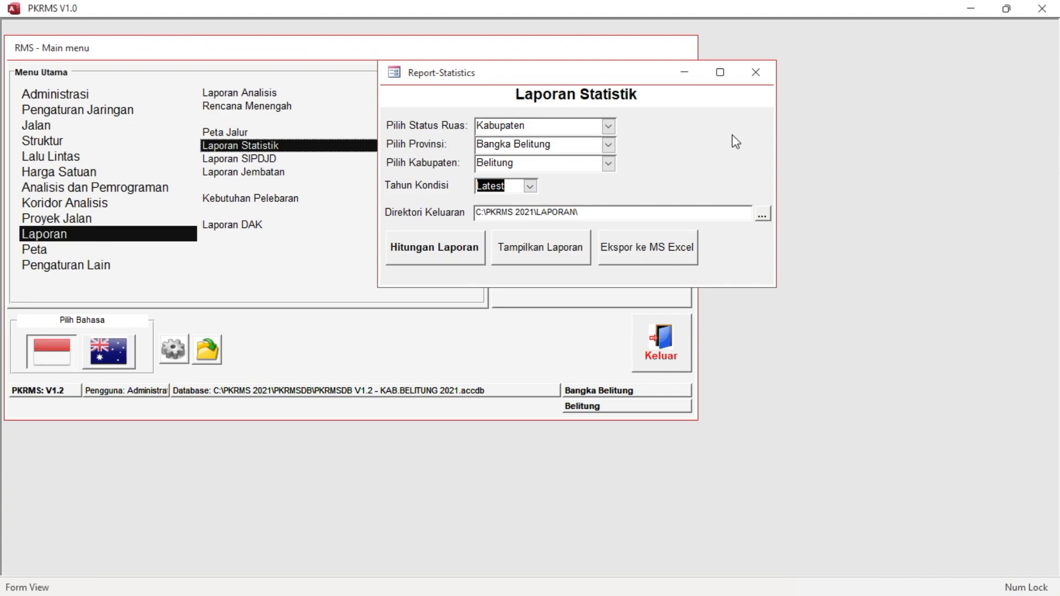
pyautogui.click(756, 74)
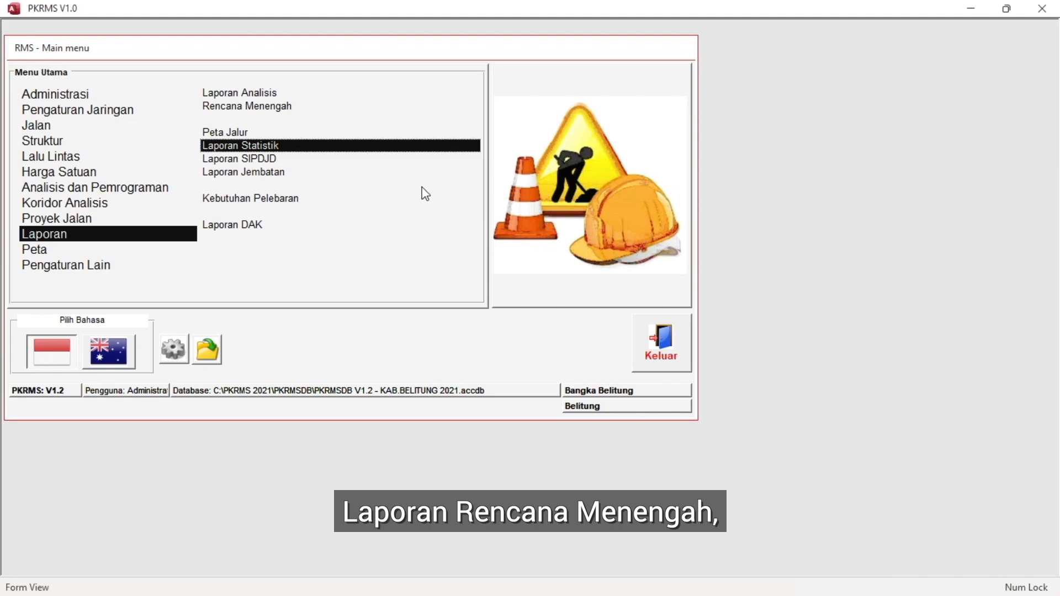
pyautogui.click(248, 106)
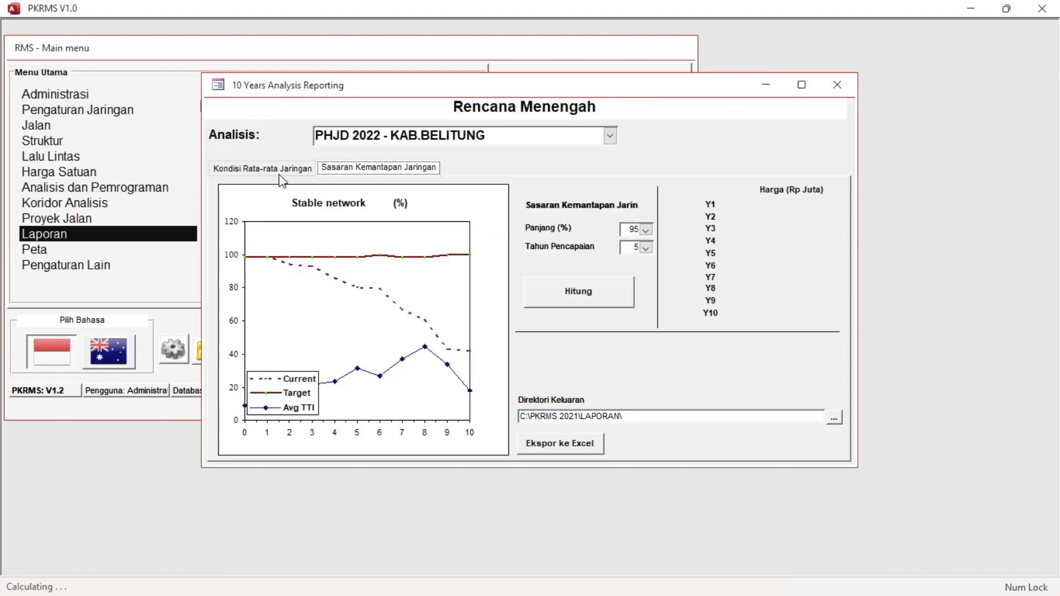
pyautogui.click(269, 169)
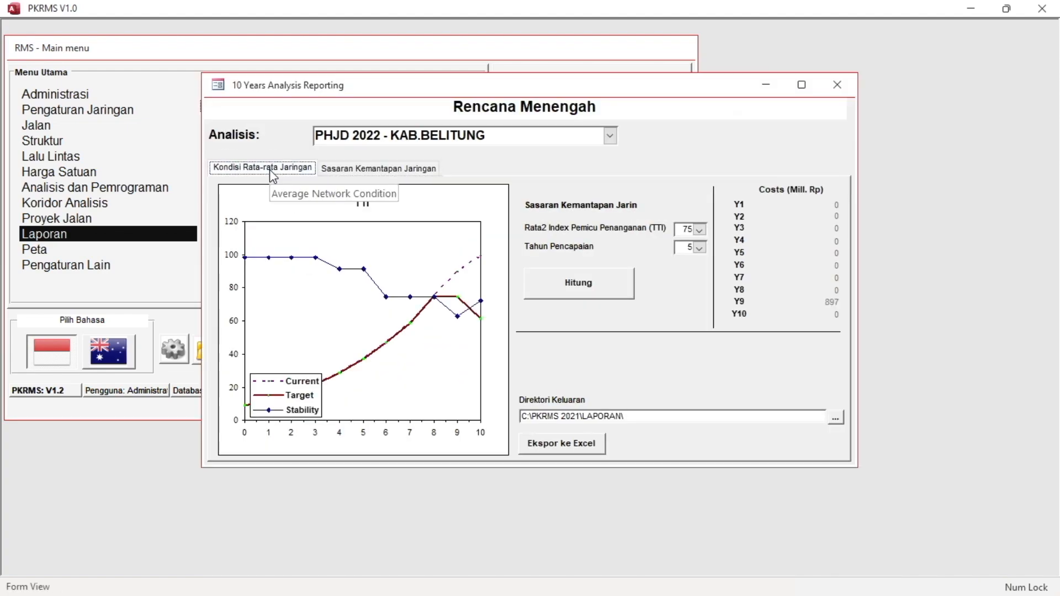
pyautogui.click(836, 87)
# Open the Peta Jalur report form and check the output data settings of Row 1 through Row 7
pyautogui.click(231, 132)
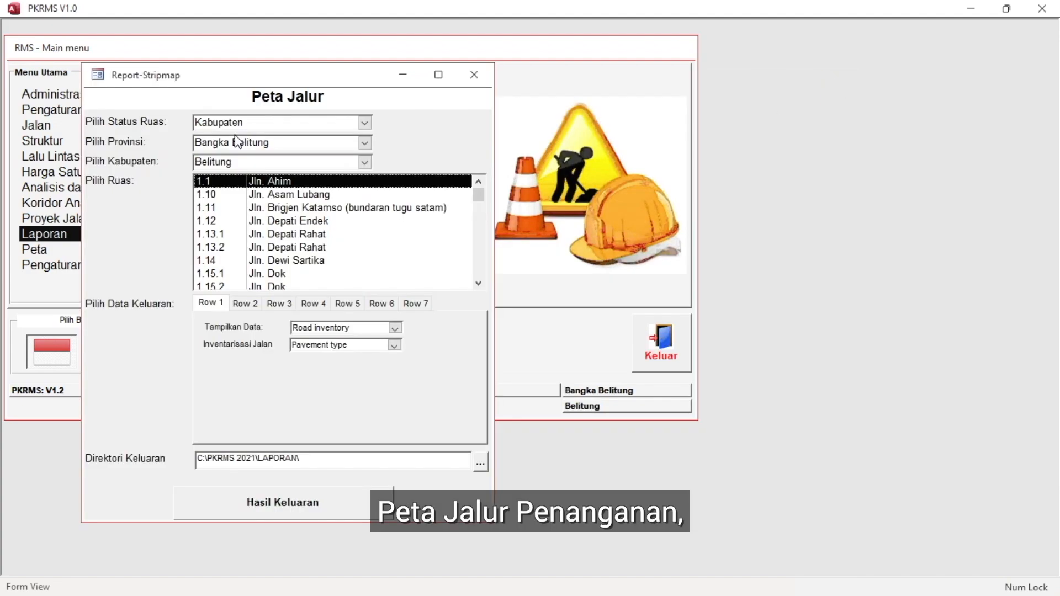
pyautogui.click(245, 303)
pyautogui.click(279, 303)
pyautogui.click(313, 303)
pyautogui.click(347, 303)
pyautogui.click(393, 305)
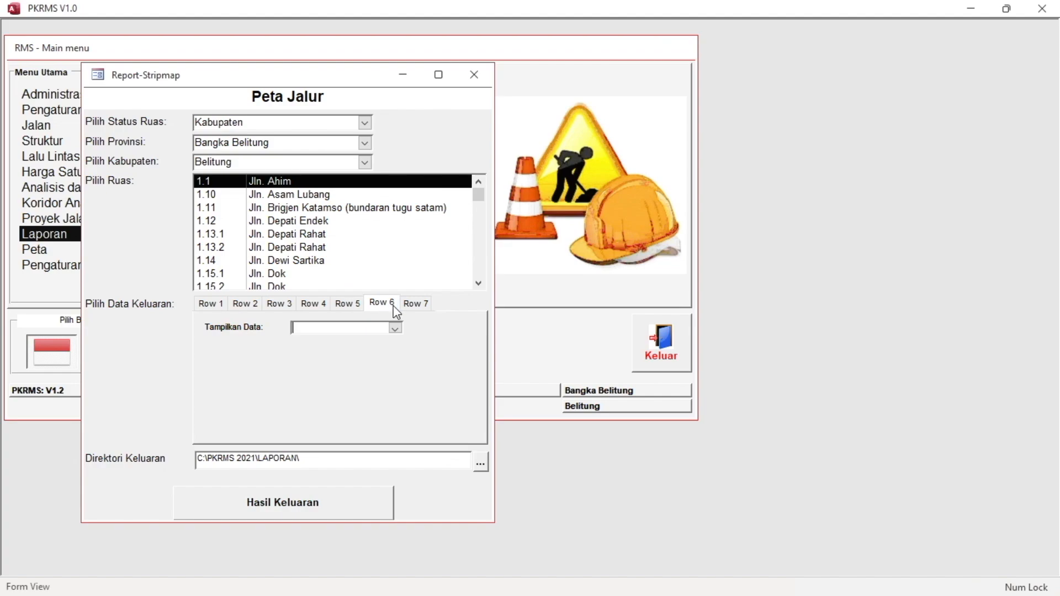
pyautogui.click(416, 304)
pyautogui.click(214, 305)
# Check Row 1's display data and inventory options, select road 1.13.2 in the list, and close the Peta Jalur form
pyautogui.click(396, 329)
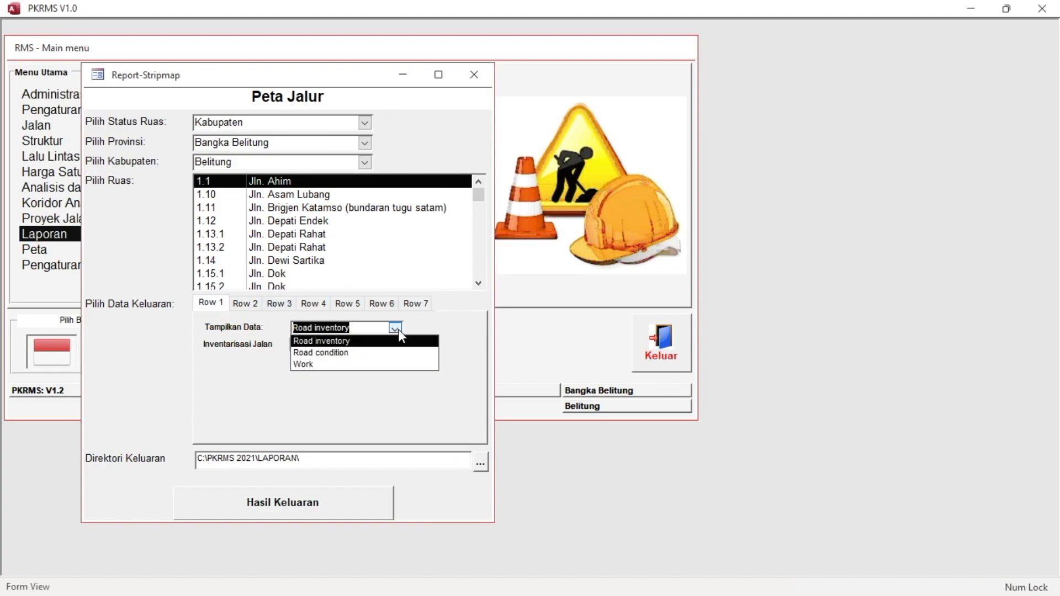
pyautogui.click(398, 329)
pyautogui.click(395, 345)
pyautogui.click(395, 347)
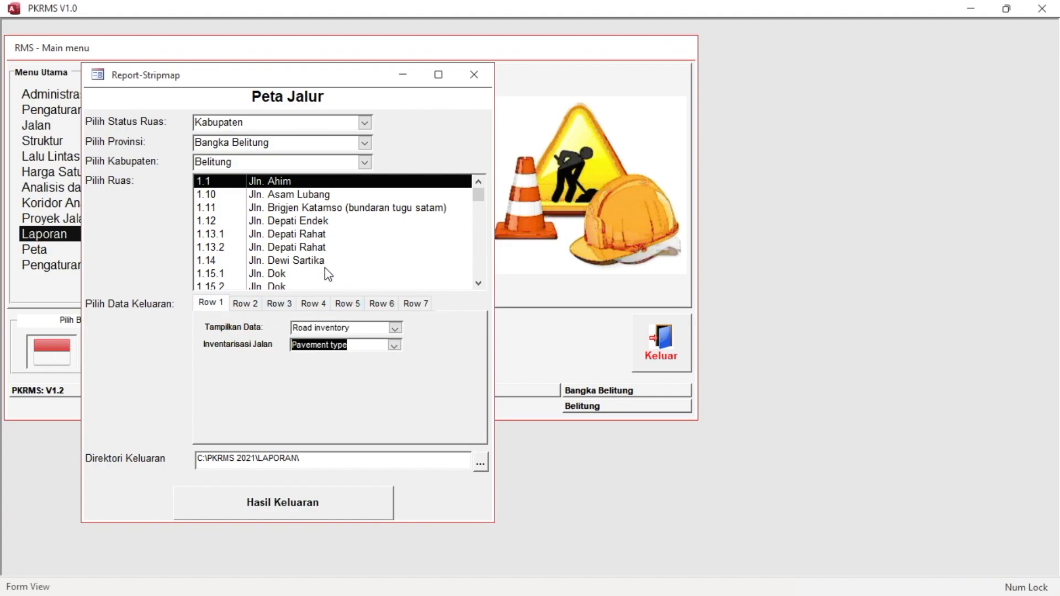
pyautogui.moveTo(310, 193); pyautogui.dragTo(290, 243)
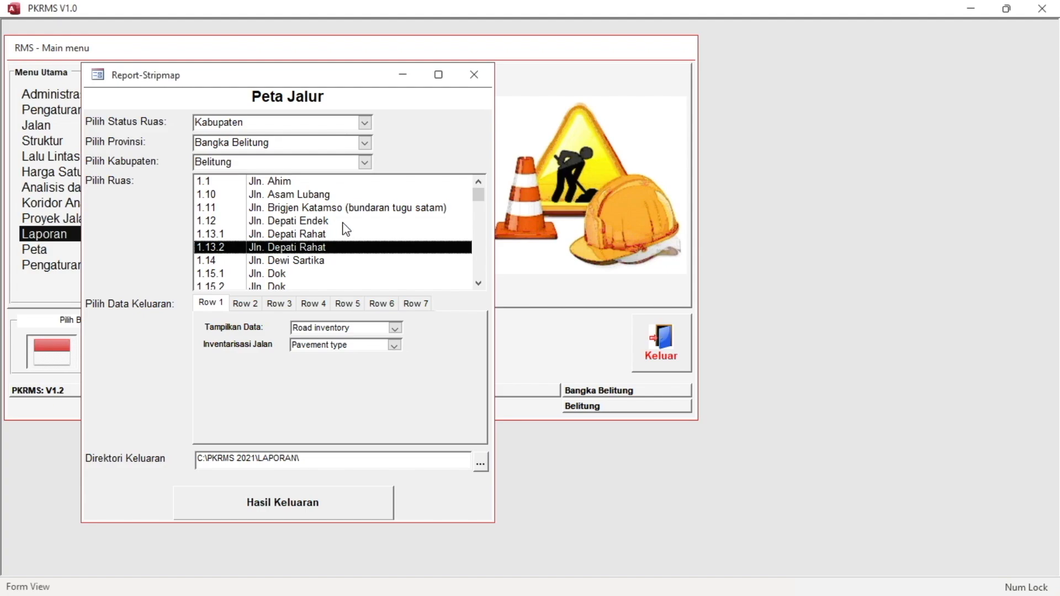
pyautogui.click(480, 81)
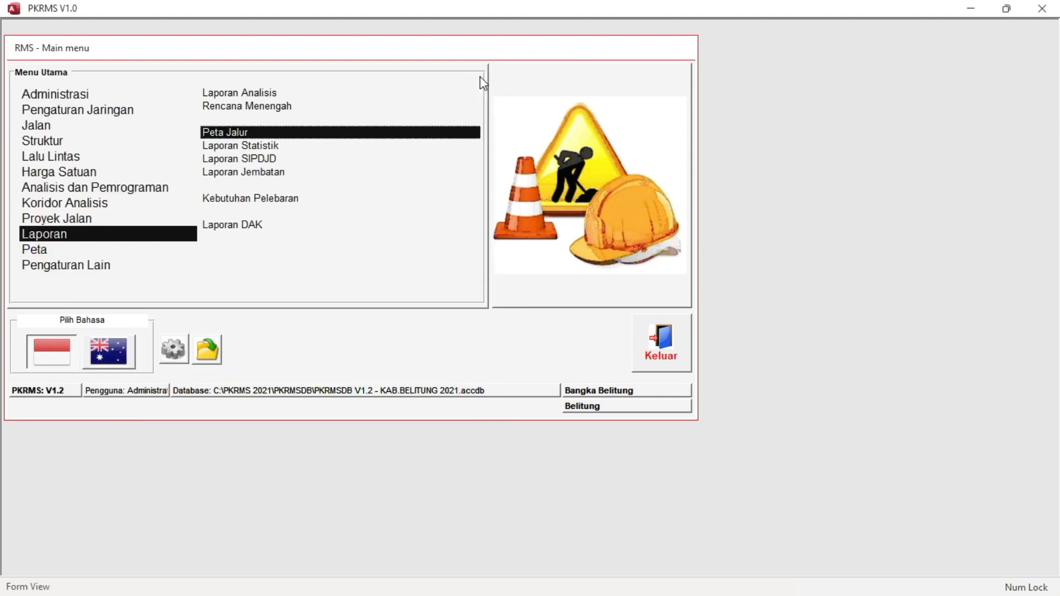
# Look over the Laporan SIPDJD, Laporan DAK and Kebutuhan Pelebaran report forms, closing each one without producing output
pyautogui.click(230, 158)
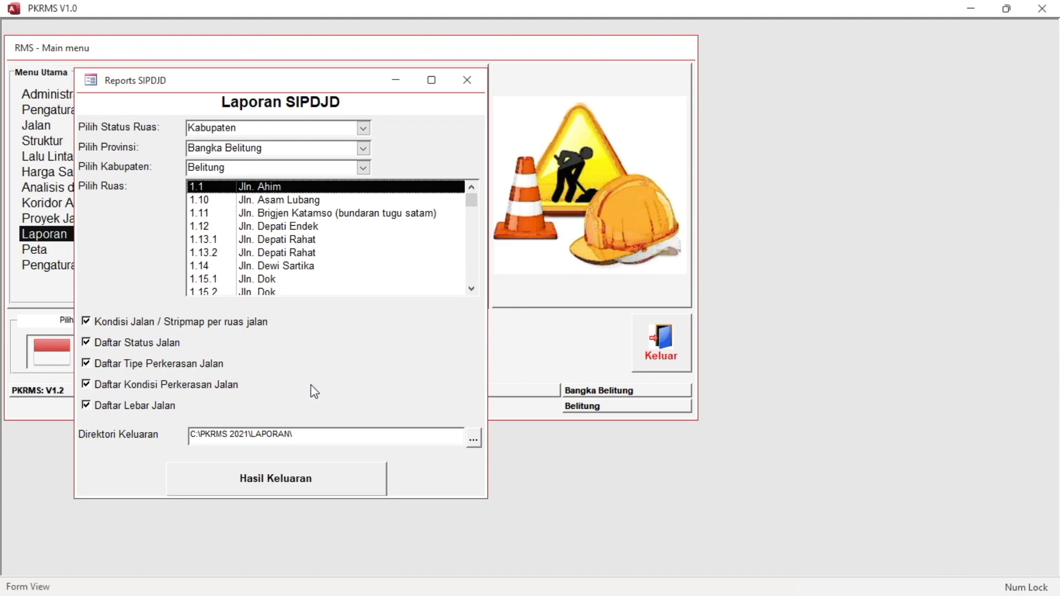
pyautogui.click(466, 81)
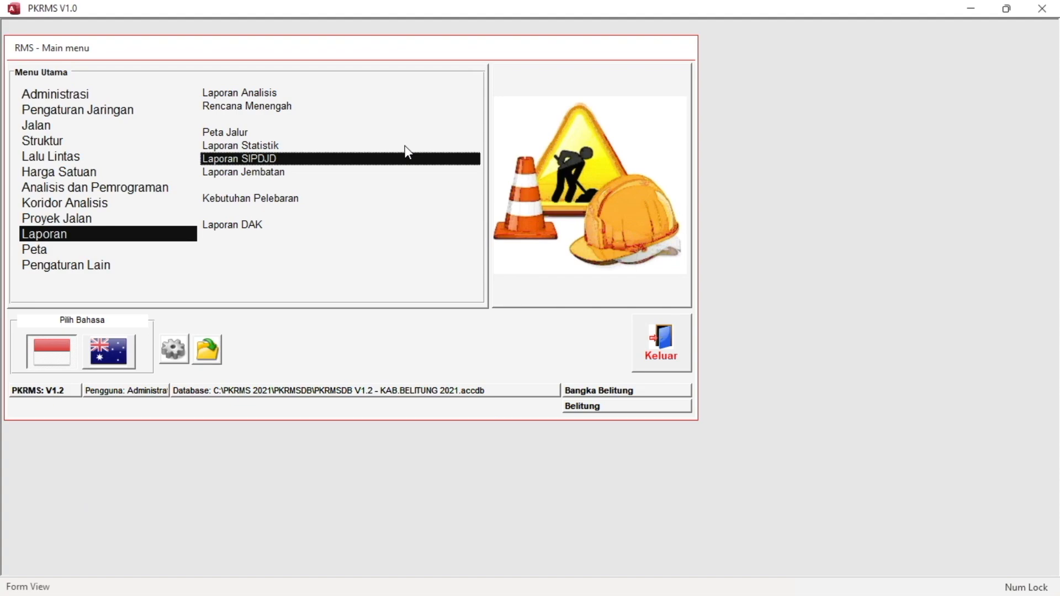
pyautogui.click(242, 231)
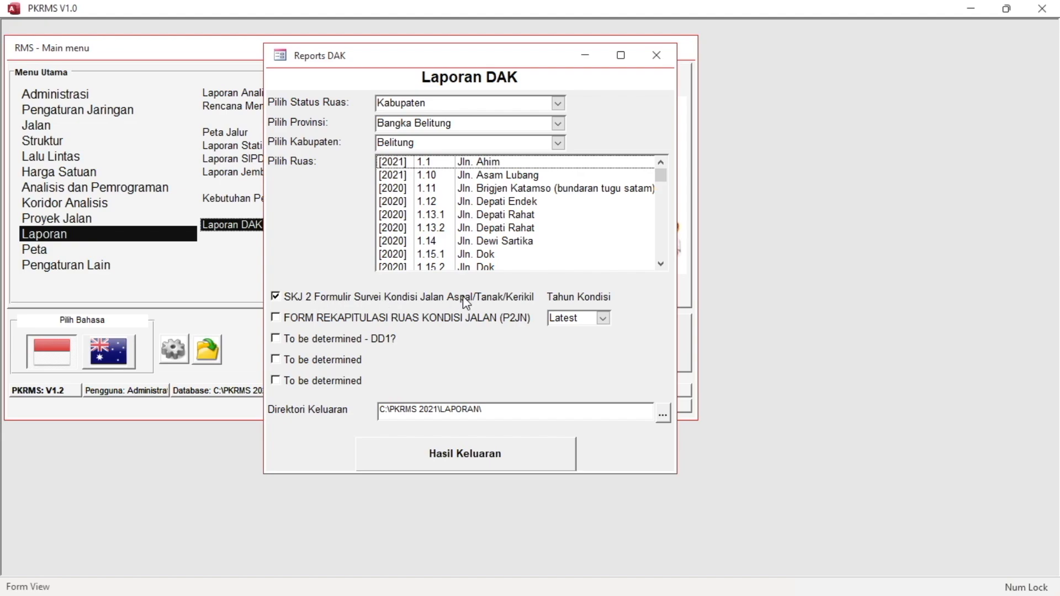
pyautogui.scroll(-3, 468, 190)
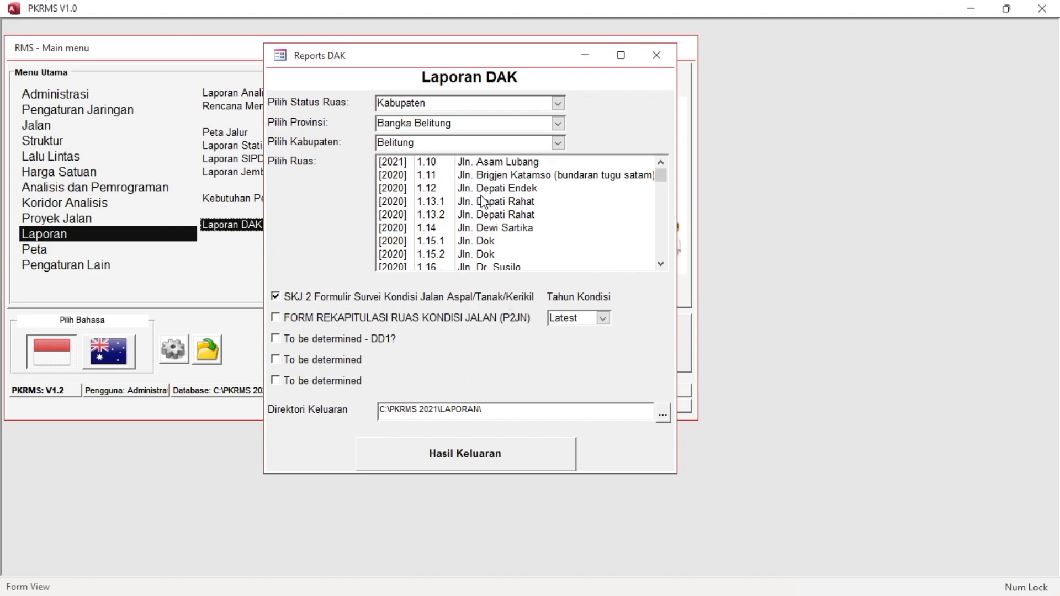
pyautogui.click(656, 56)
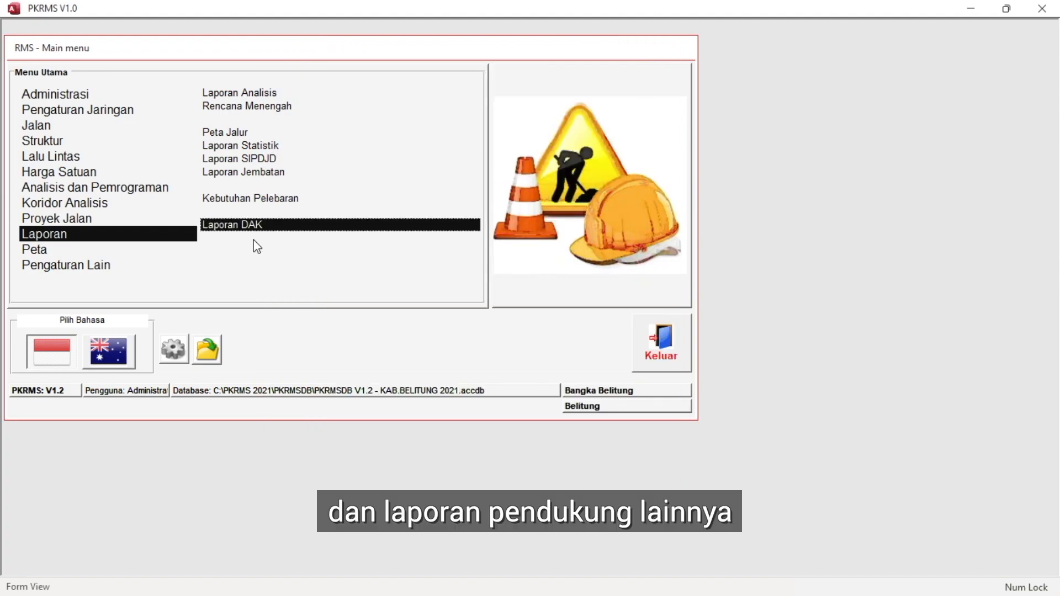
pyautogui.click(270, 200)
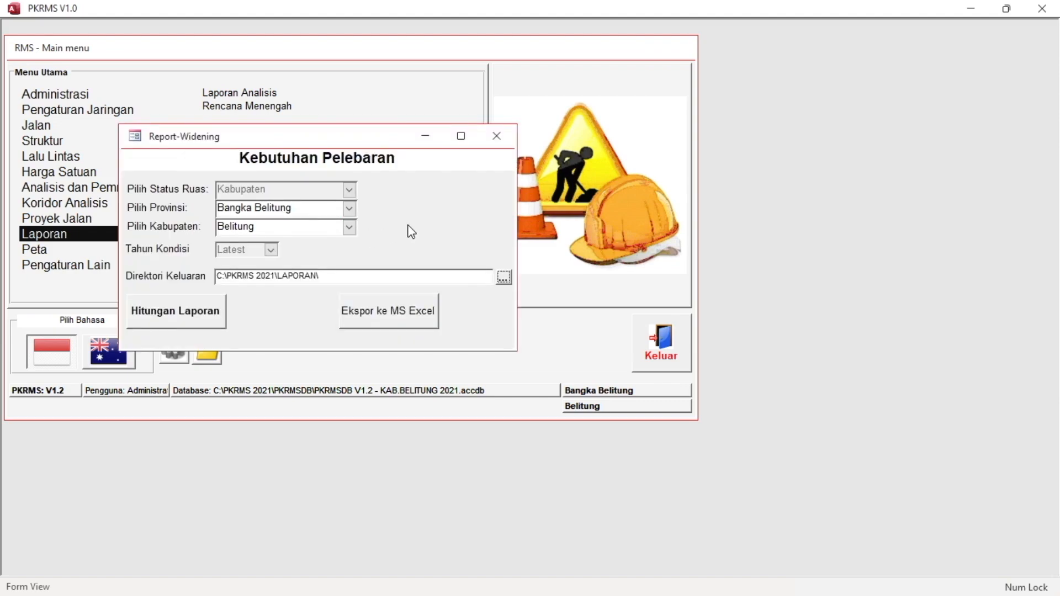
pyautogui.click(500, 136)
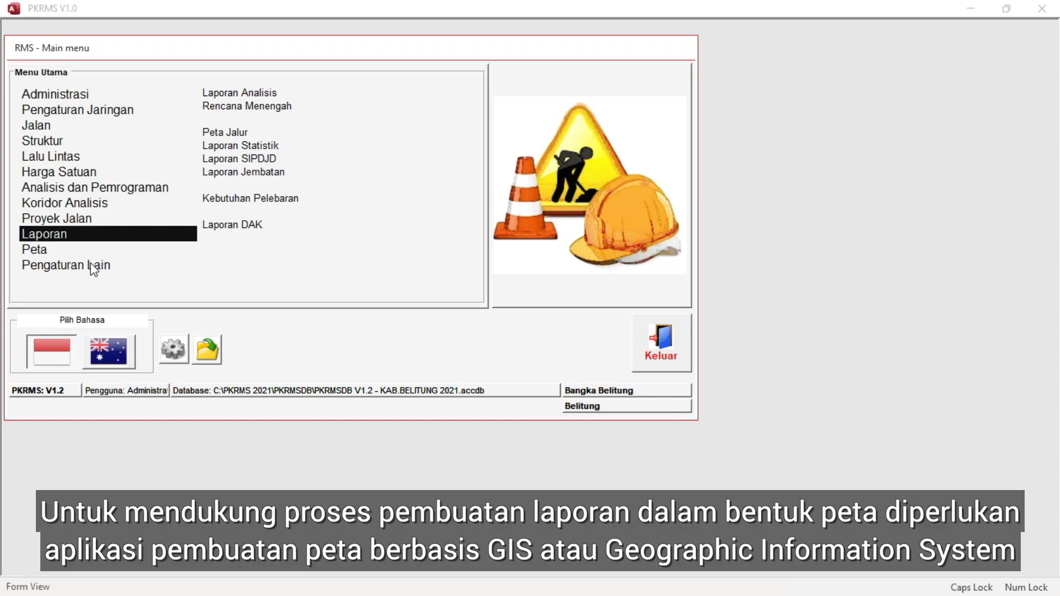
# Open the Membuat Peta form, launch QGIS from it and dismiss the startup tips
pyautogui.click(36, 255)
pyautogui.click(234, 107)
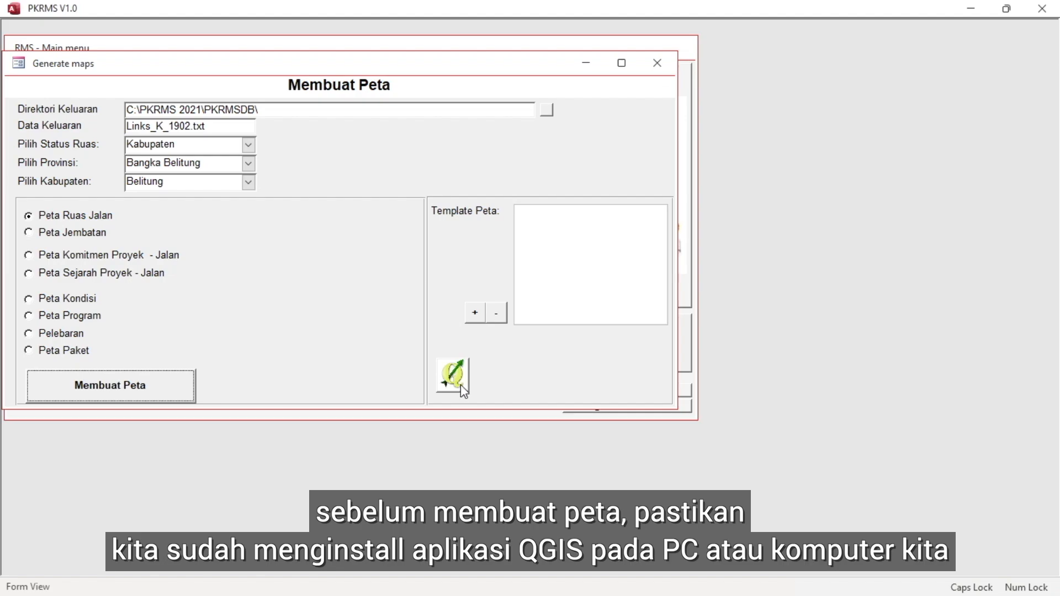
pyautogui.click(462, 386)
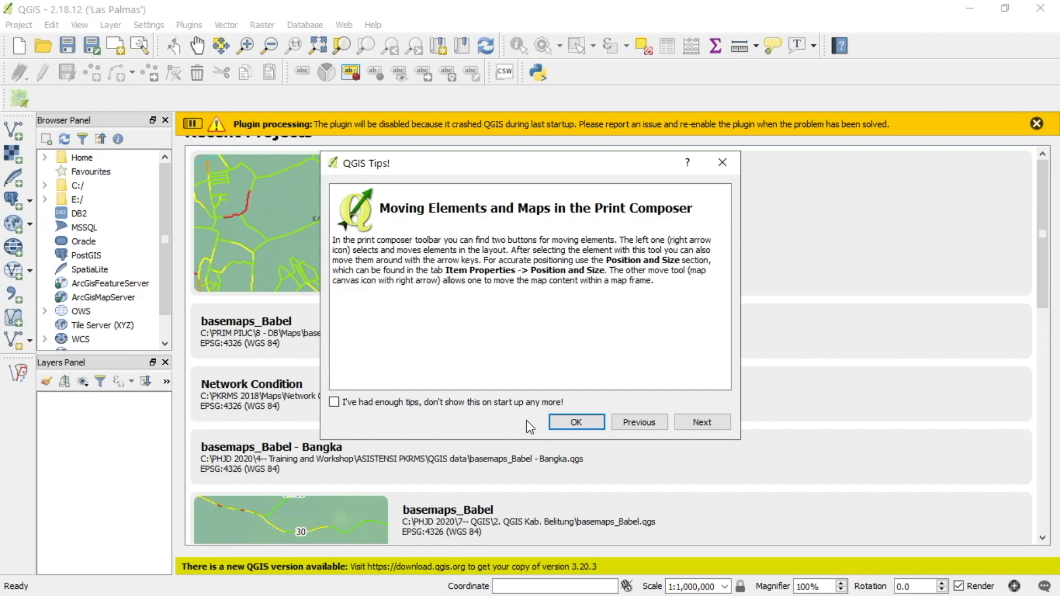
pyautogui.click(576, 422)
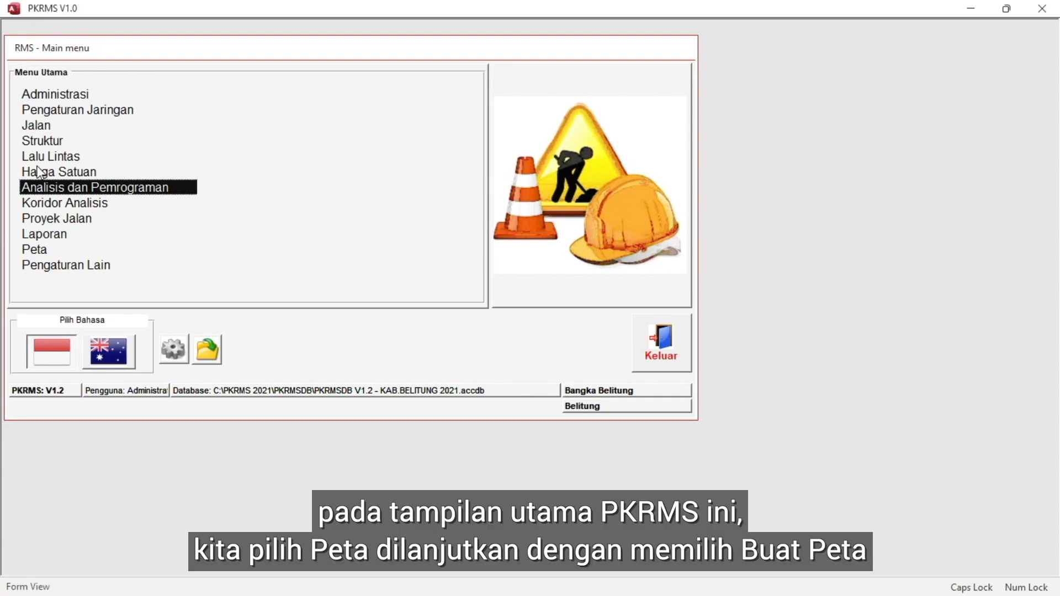
# Reopen the Buat Peta form in PKRMS and set the output directory to C:\PKRMS 2021\Maps
pyautogui.click(42, 248)
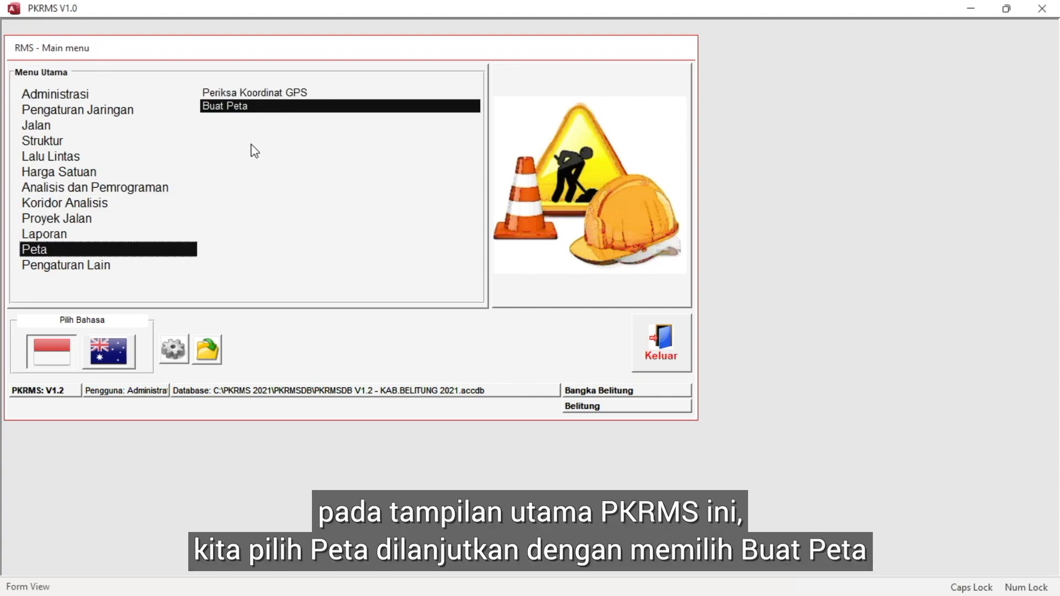
pyautogui.doubleClick(232, 113)
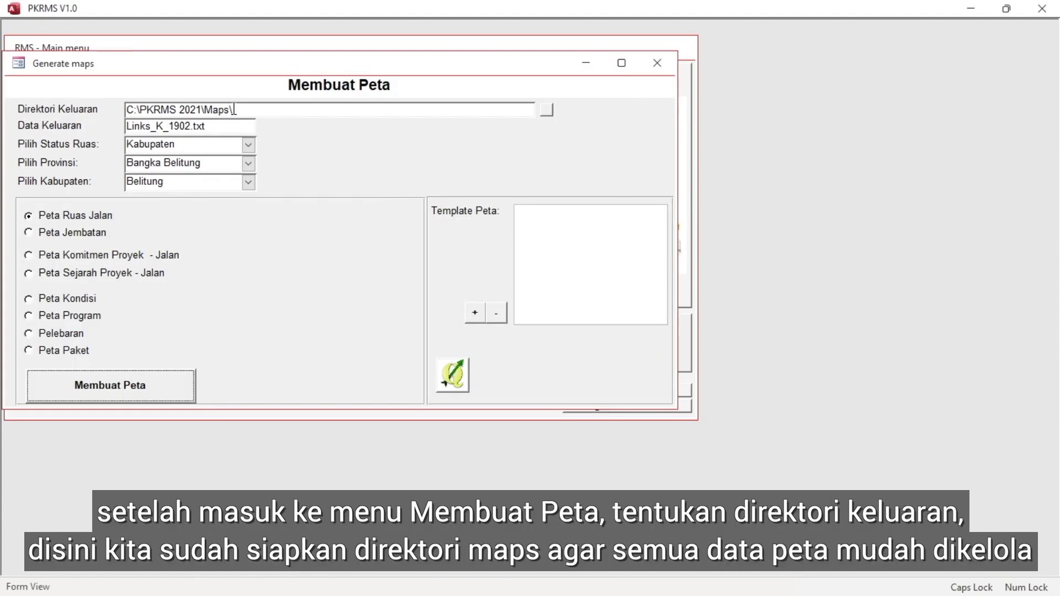
pyautogui.click(547, 111)
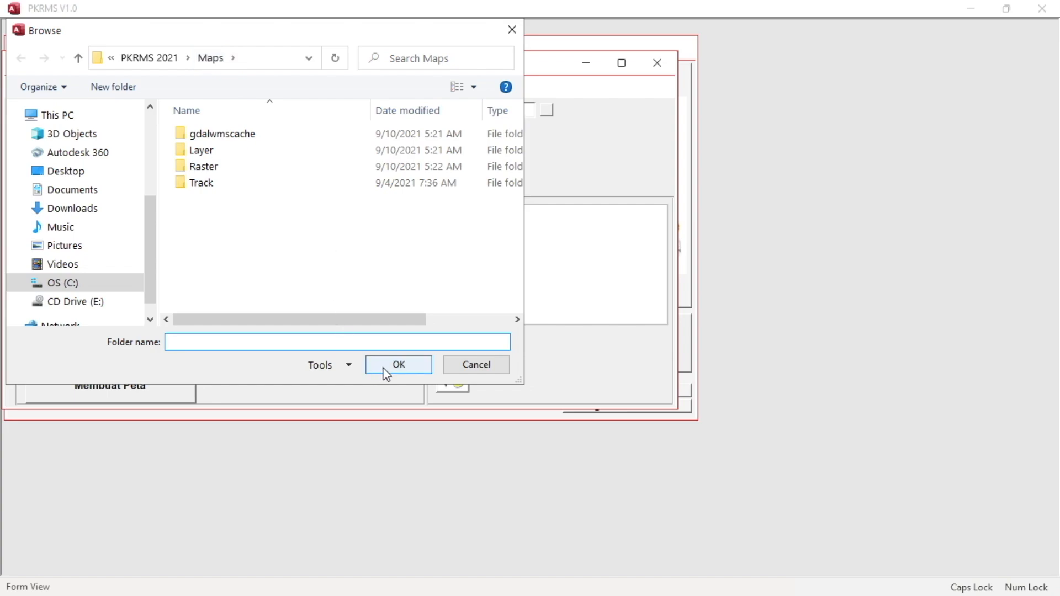
pyautogui.click(384, 367)
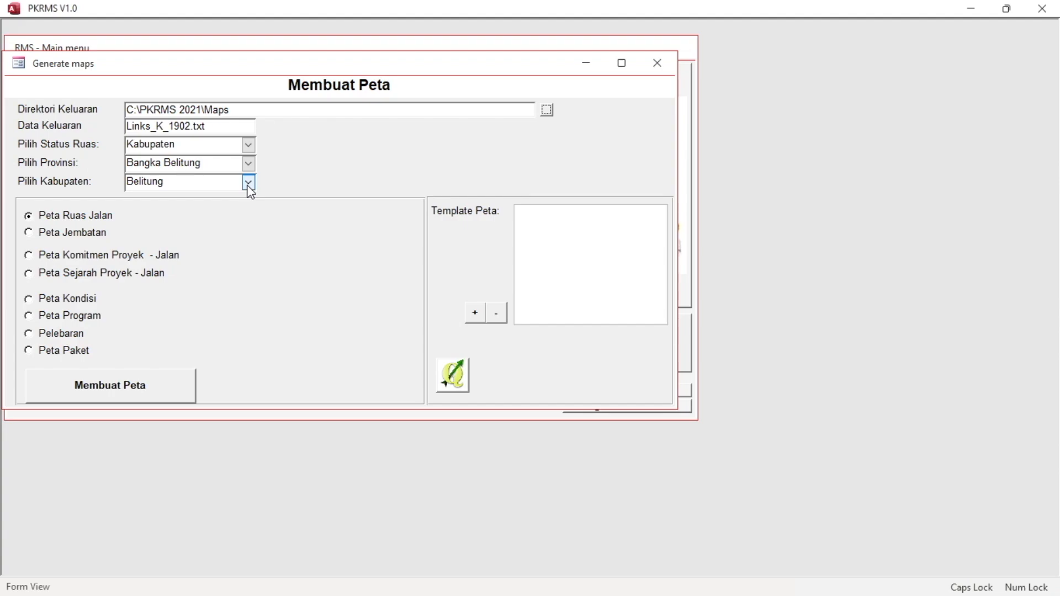
# Keep the road status at Kabupaten and generate the Peta Ruas Jalan map data
pyautogui.click(248, 145)
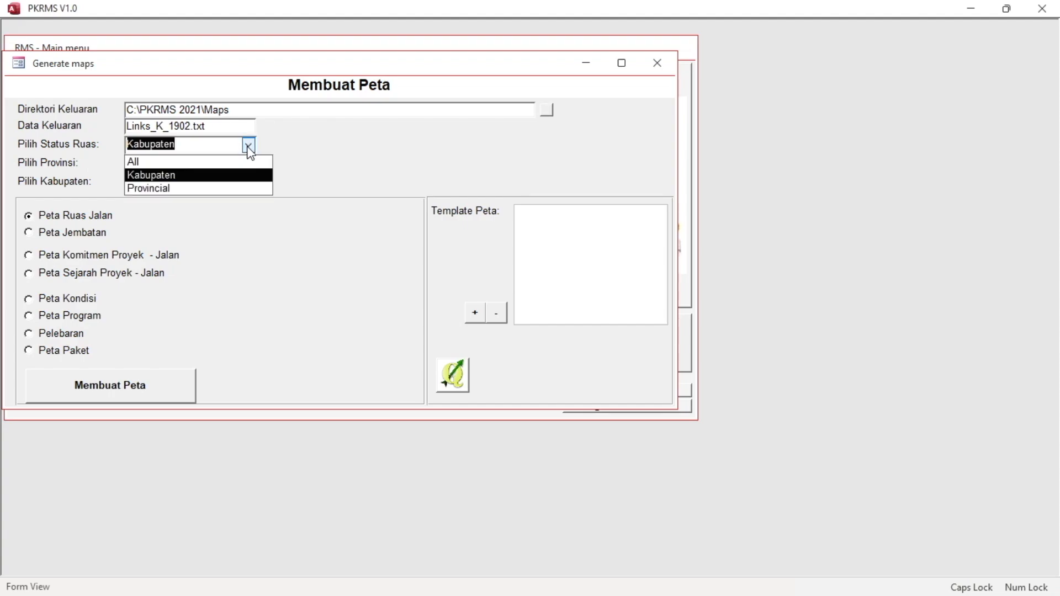
pyautogui.click(316, 167)
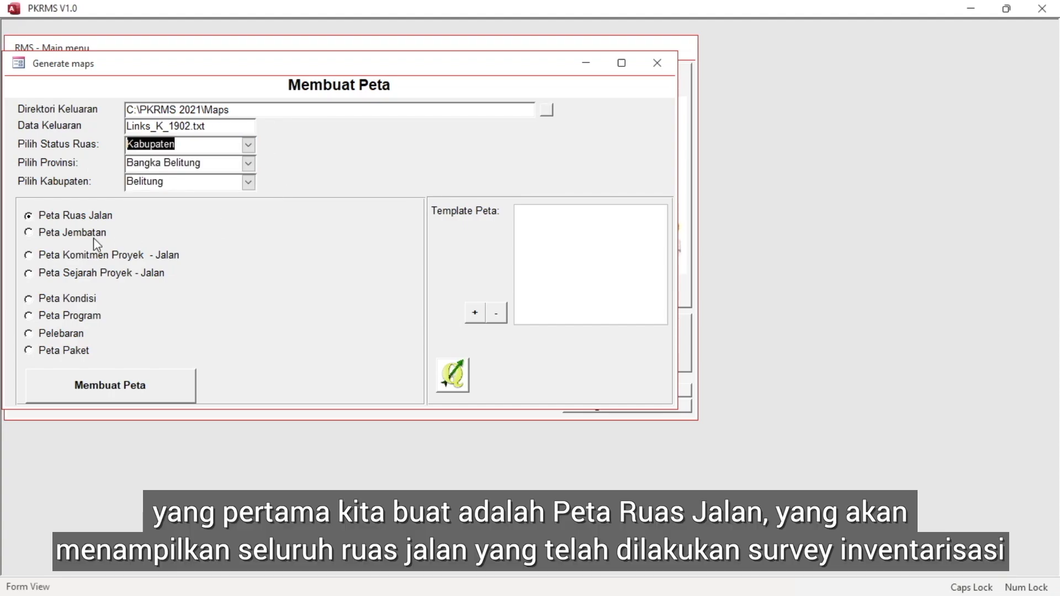
pyautogui.click(31, 222)
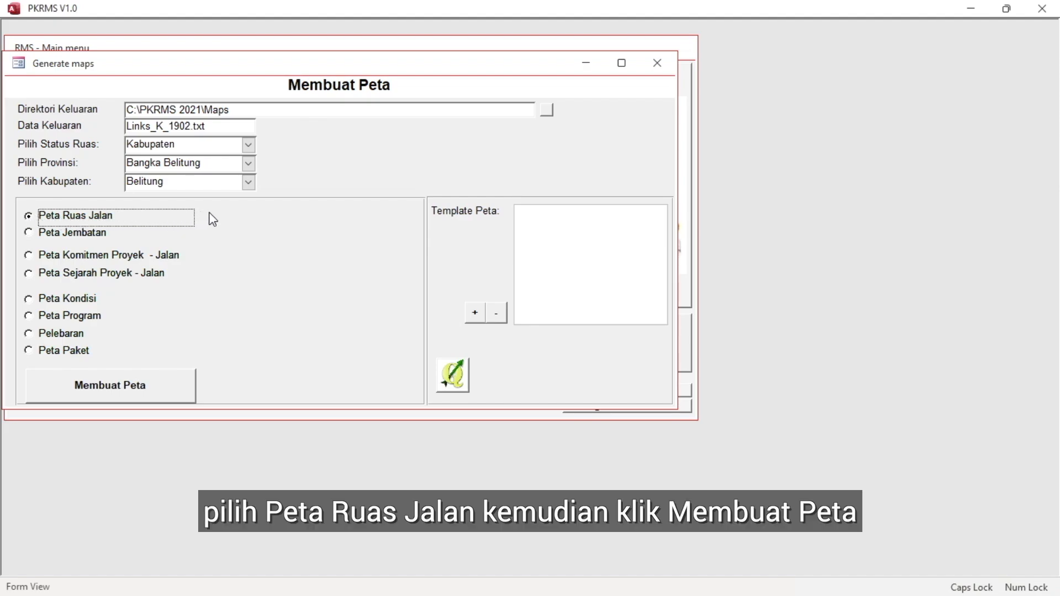
pyautogui.click(165, 387)
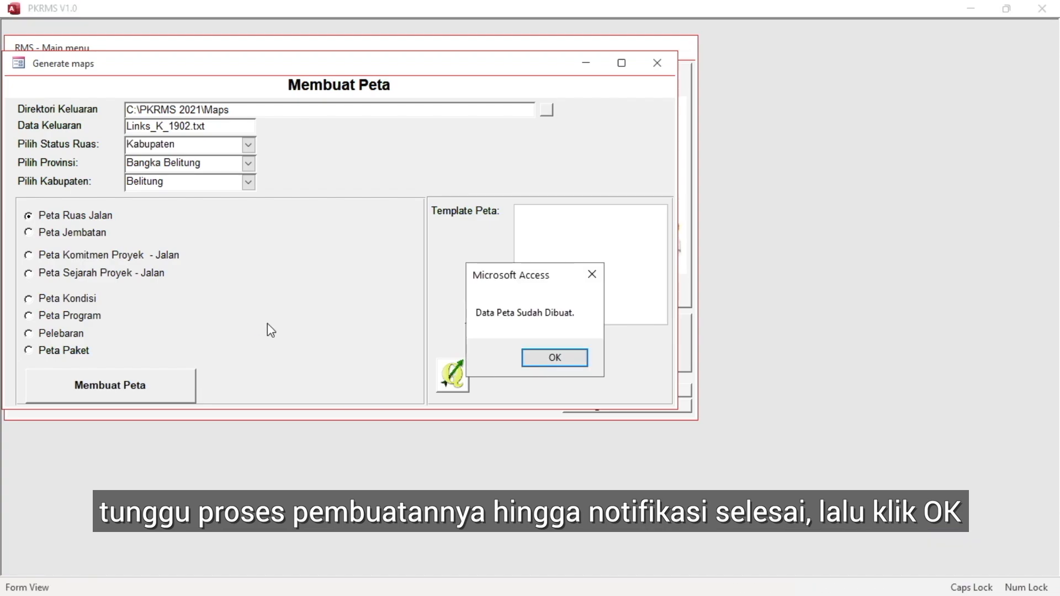
# Generate the Peta Kondisi map data using the PHJD 2022 Belitung analysis with Tahun Dasar 1
pyautogui.click(555, 359)
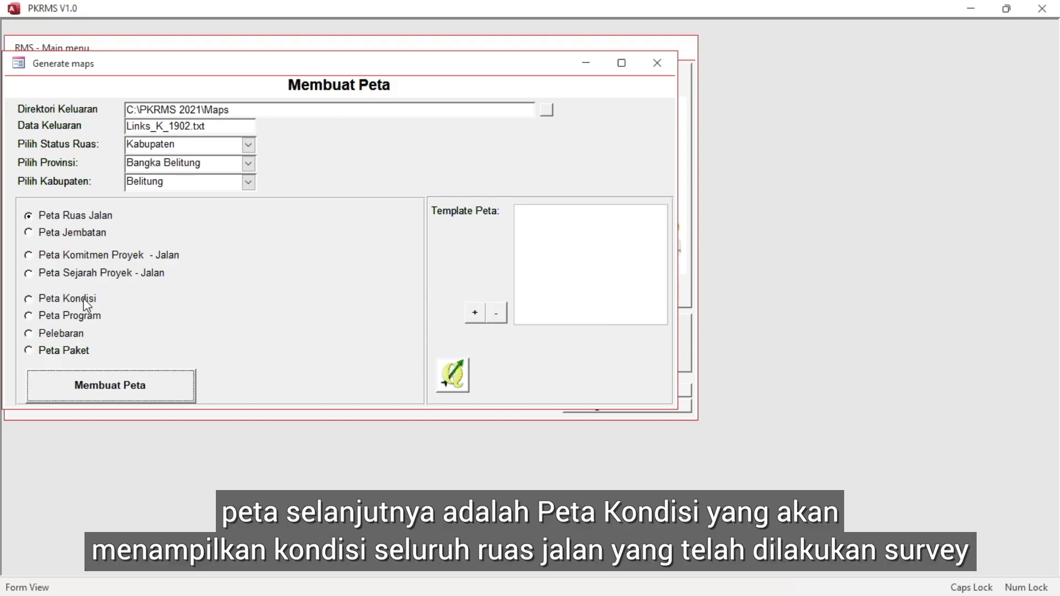
pyautogui.click(29, 298)
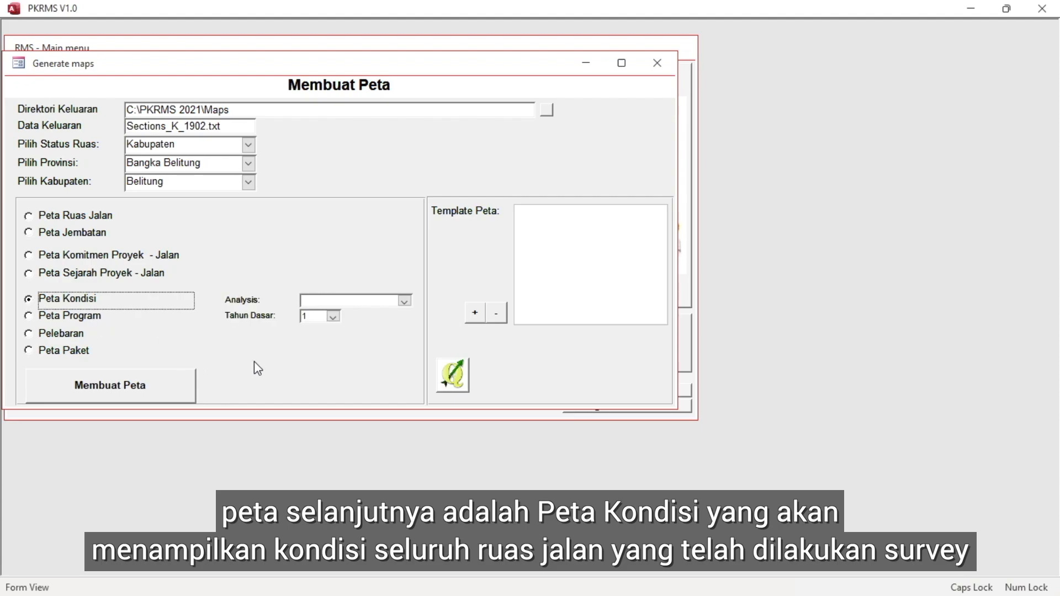
pyautogui.click(404, 301)
pyautogui.click(388, 316)
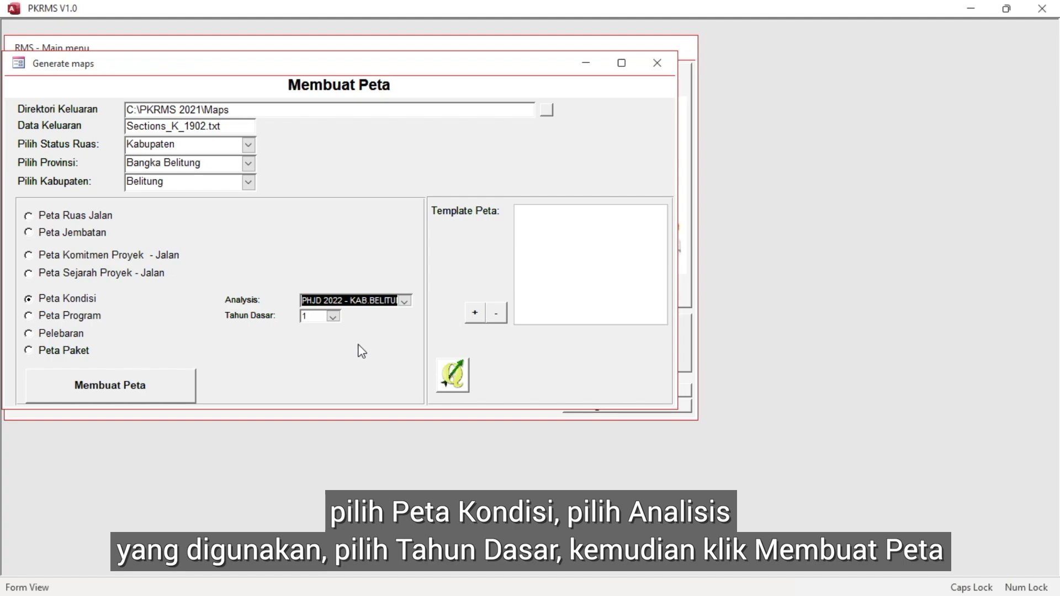
pyautogui.click(321, 318)
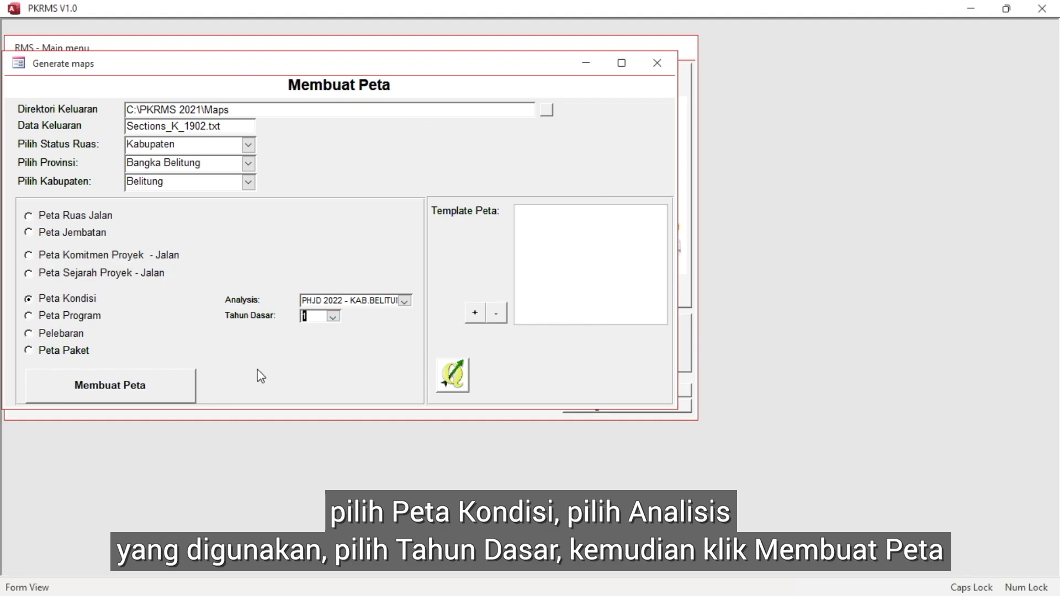
pyautogui.click(164, 394)
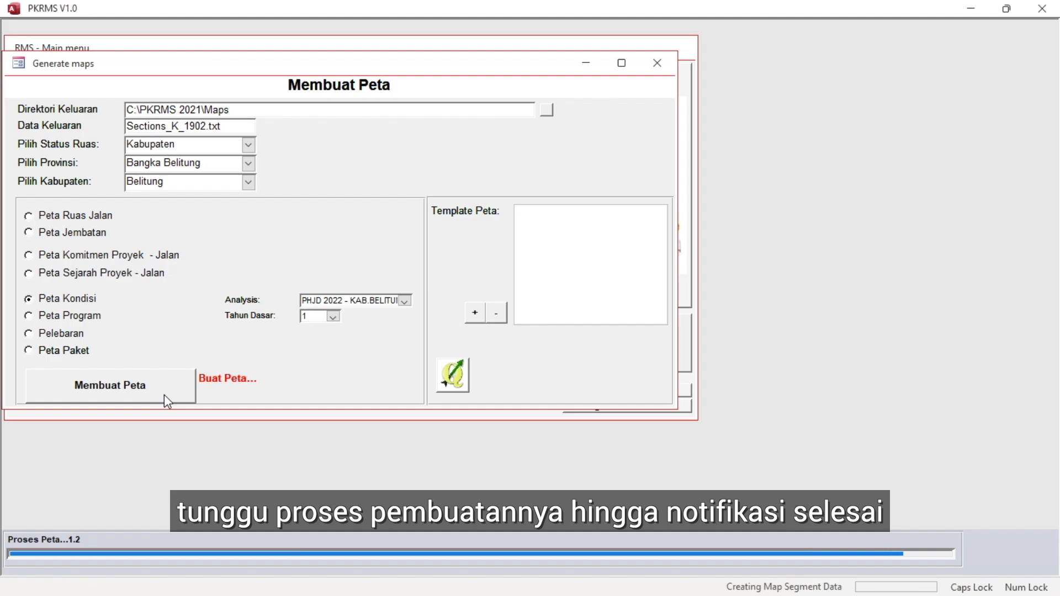
pyautogui.press('Return')
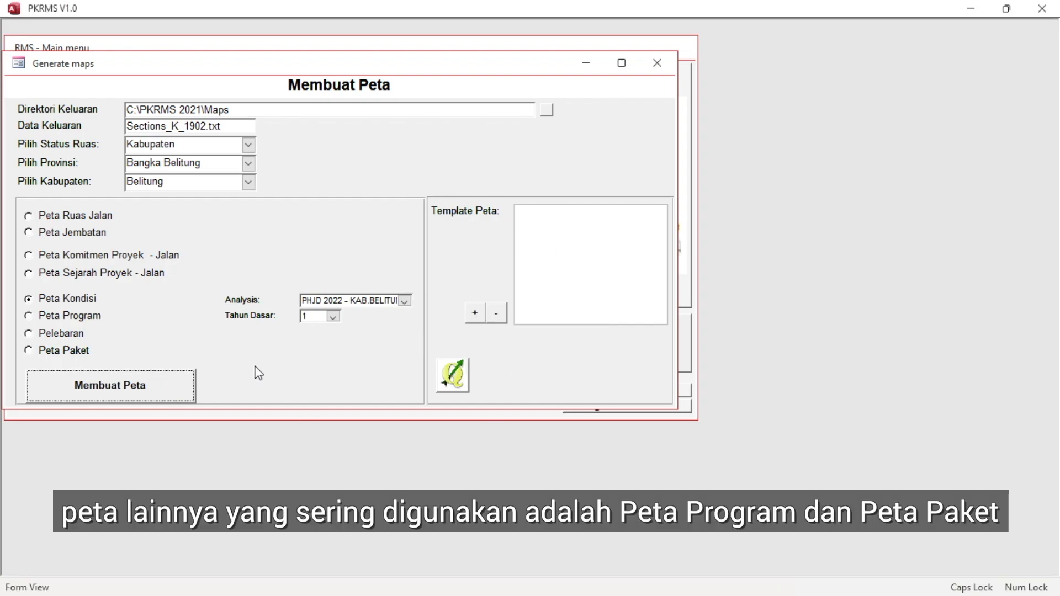
# Generate the Peta Program map data with the same analysis and base year
pyautogui.click(32, 321)
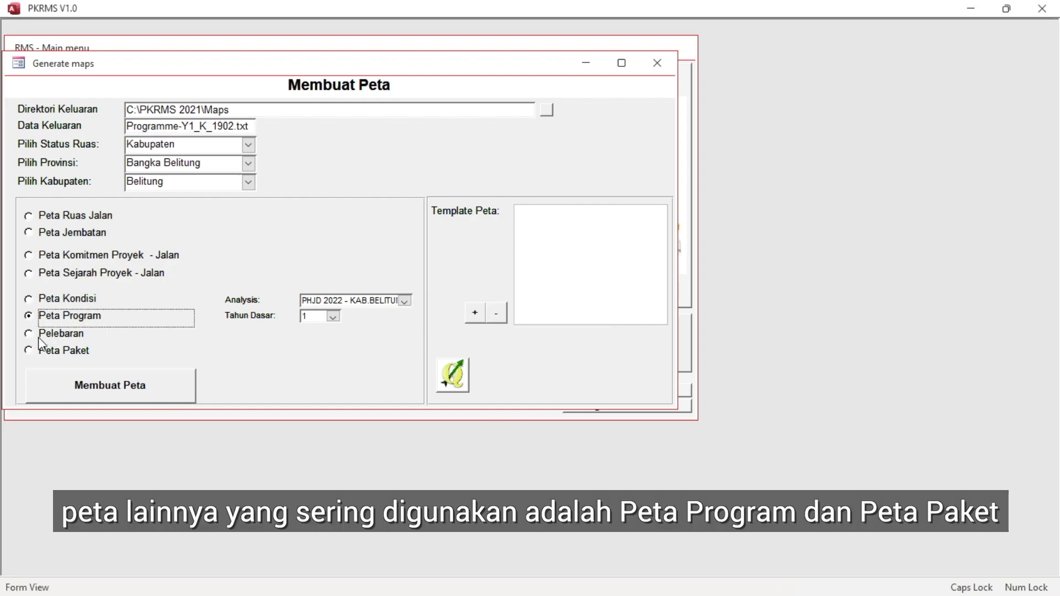
pyautogui.click(178, 395)
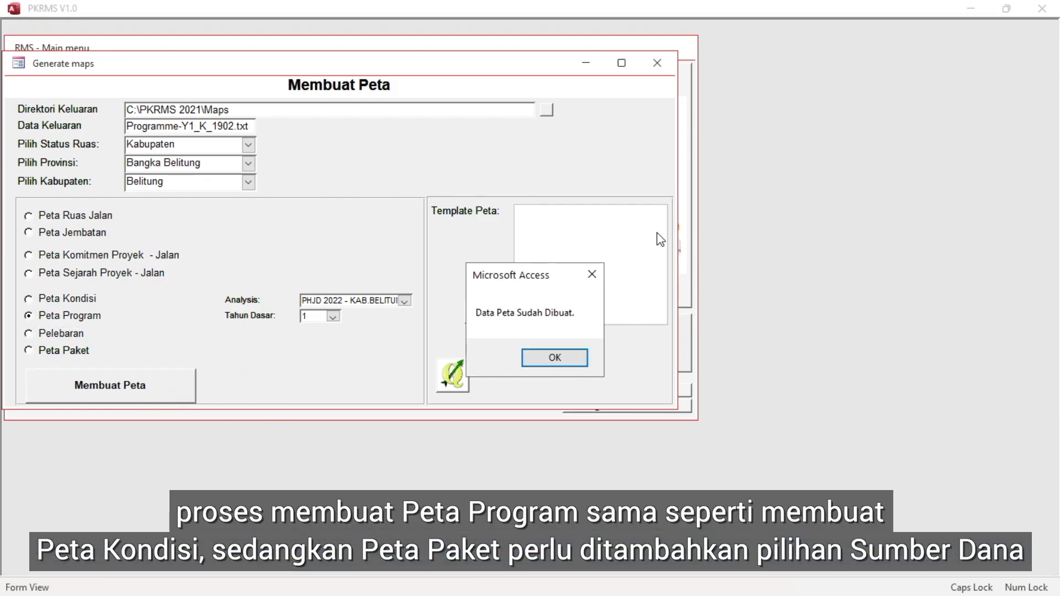
pyautogui.click(550, 359)
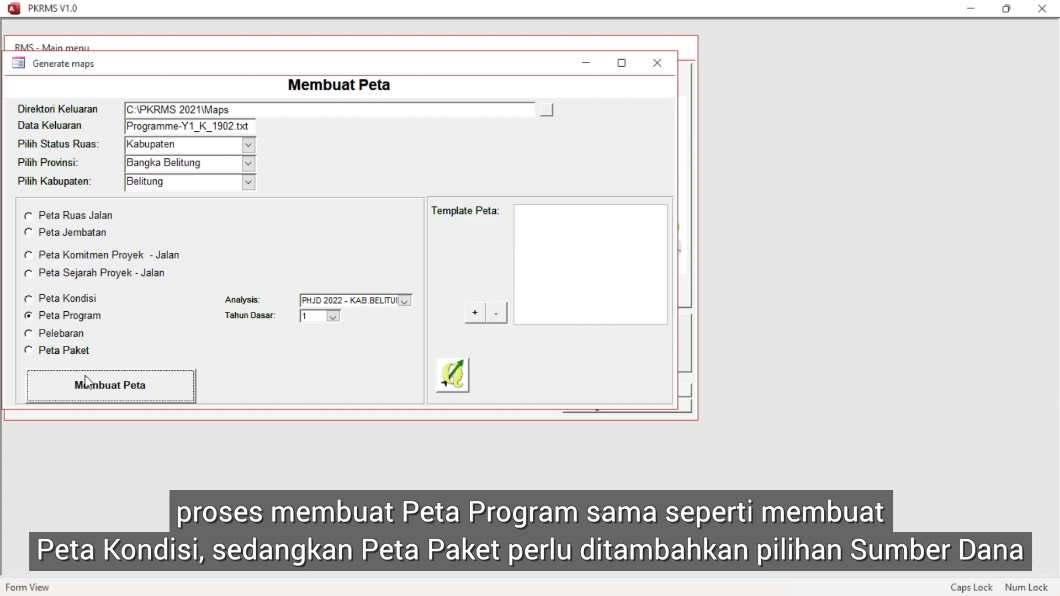
# Generate the Peta Paket map data with APBD as the Sumber Dana
pyautogui.click(30, 351)
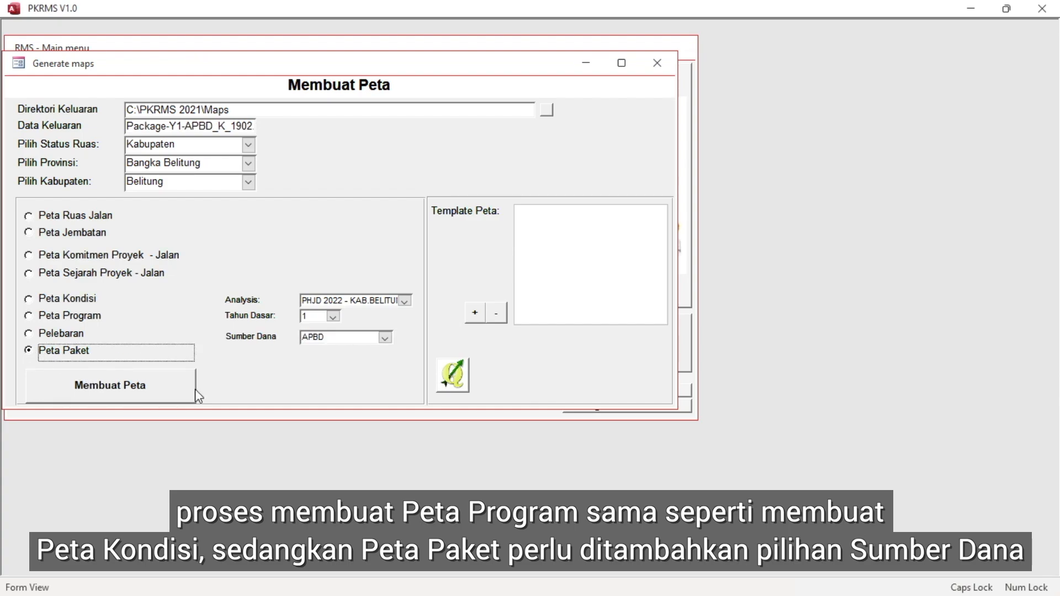
pyautogui.click(384, 338)
pyautogui.click(362, 360)
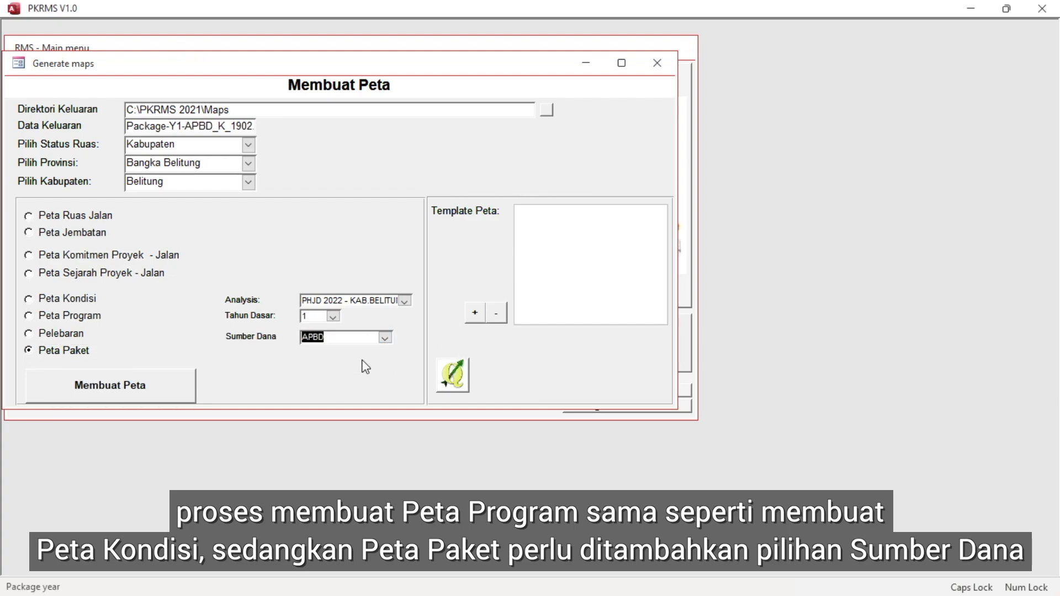
pyautogui.click(176, 390)
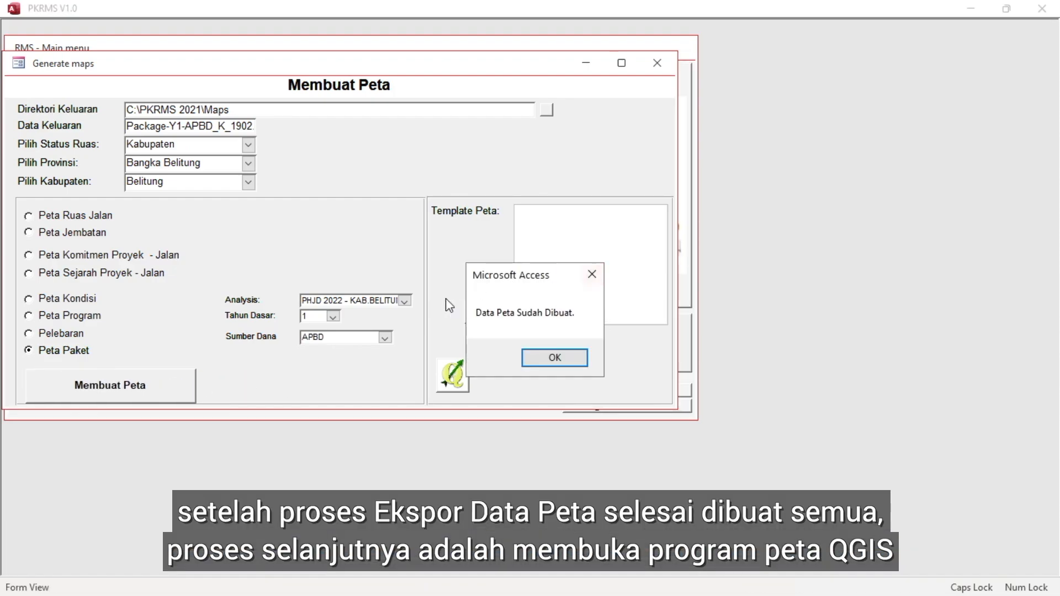
pyautogui.click(571, 362)
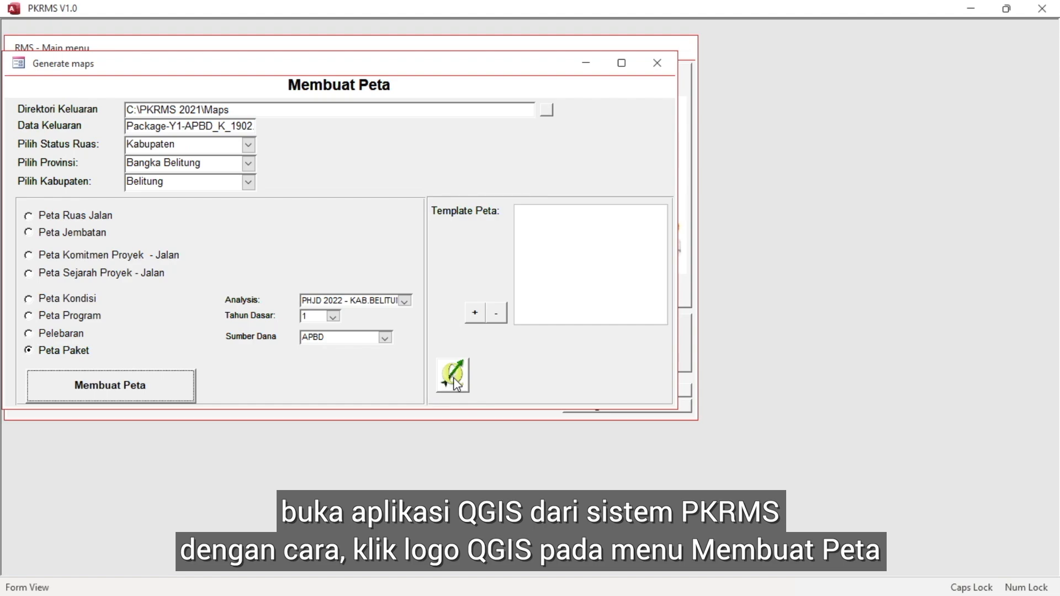
# Launch QGIS from the Membuat Peta form, dismiss the startup tips and minimise its window
pyautogui.click(453, 377)
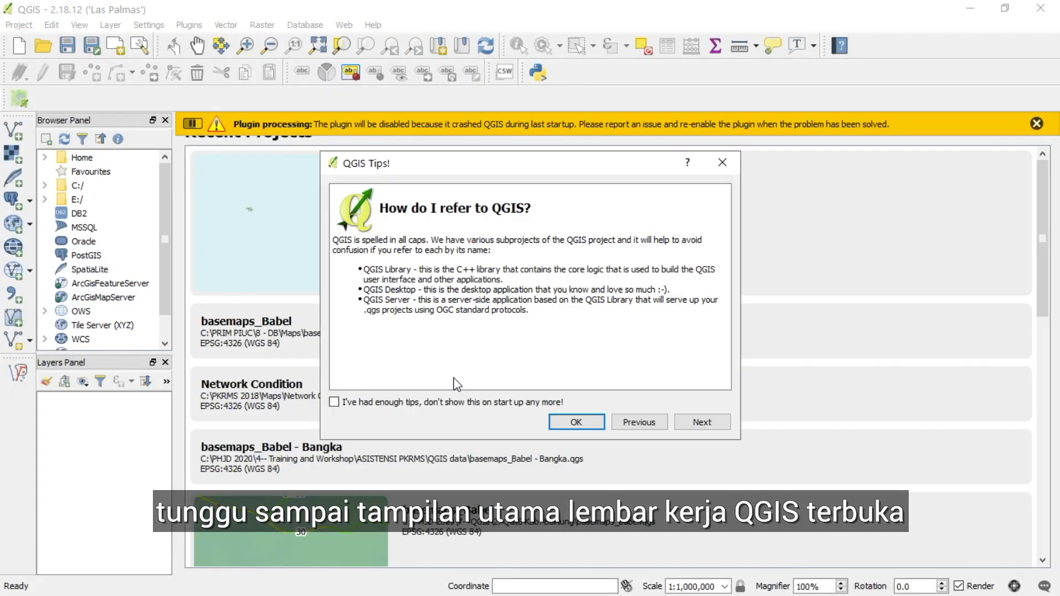
pyautogui.click(574, 422)
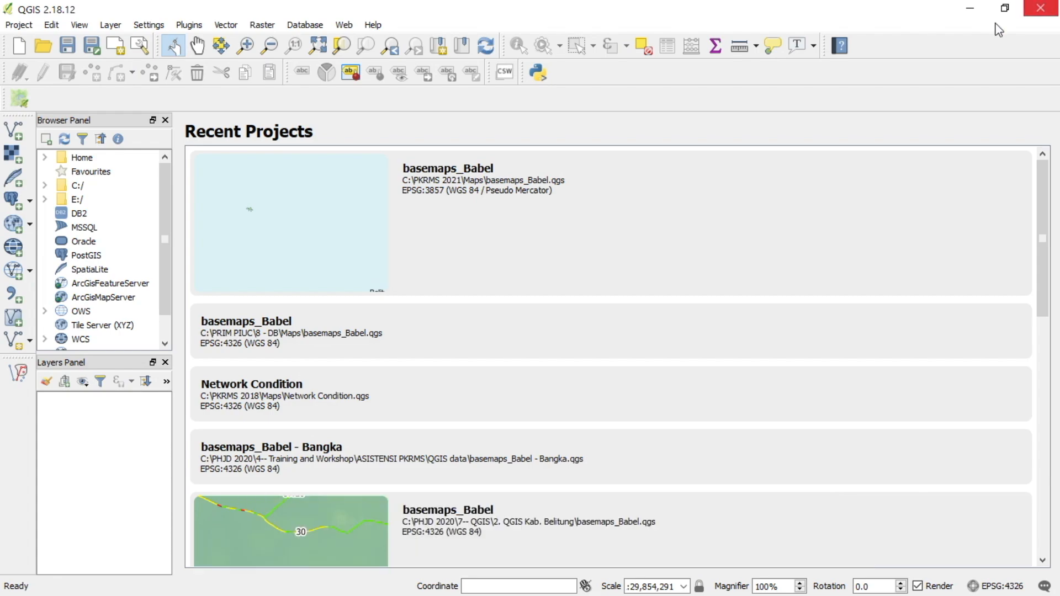
pyautogui.click(970, 9)
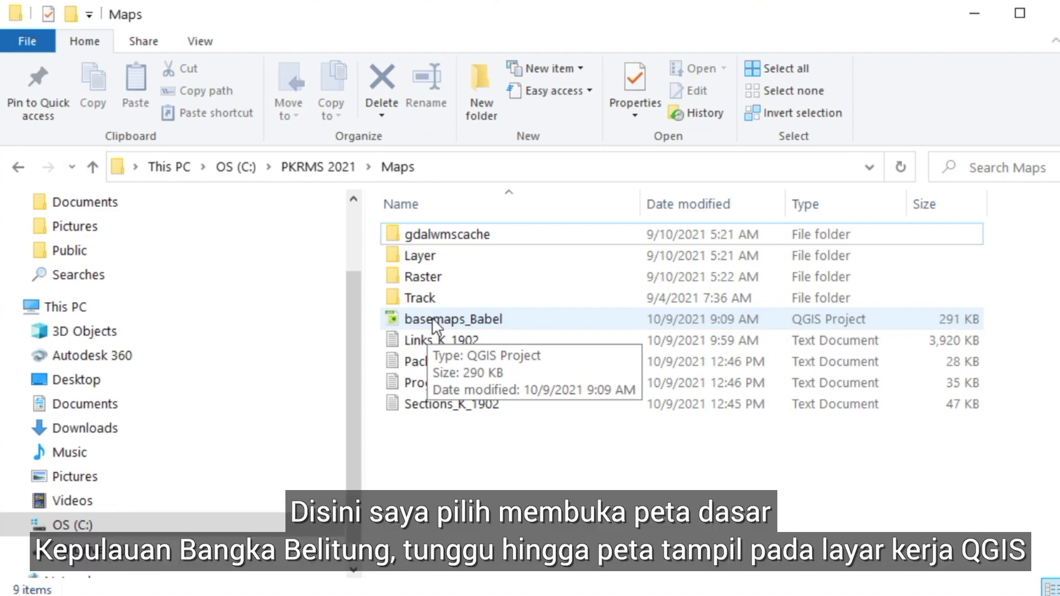
# Open the basemaps_Babel QGIS project from the C:\PKRMS 2021\Maps folder and dismiss the startup tips
pyautogui.doubleClick(508, 319)
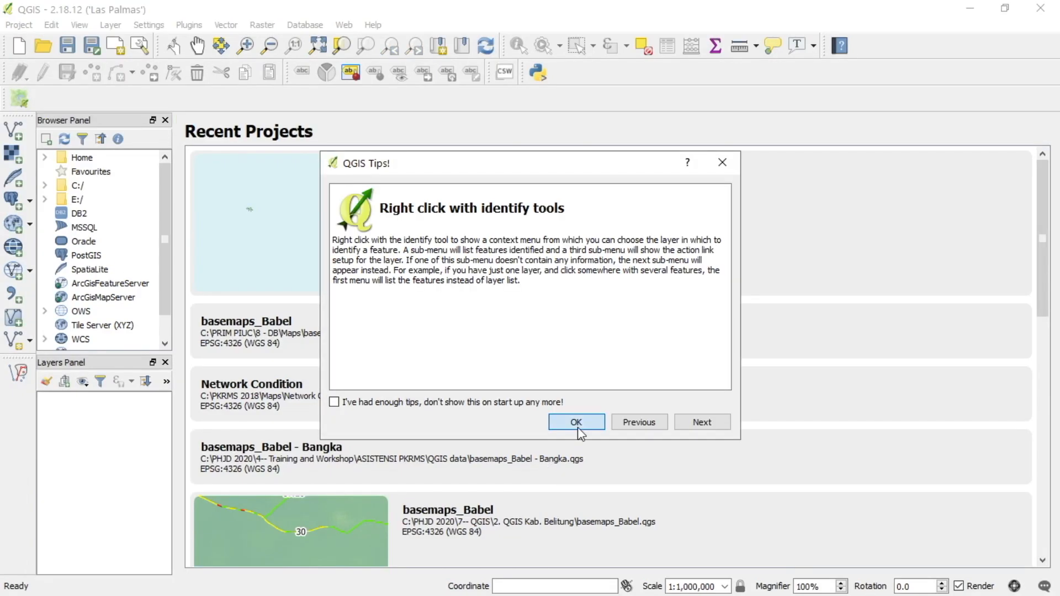
pyautogui.click(576, 425)
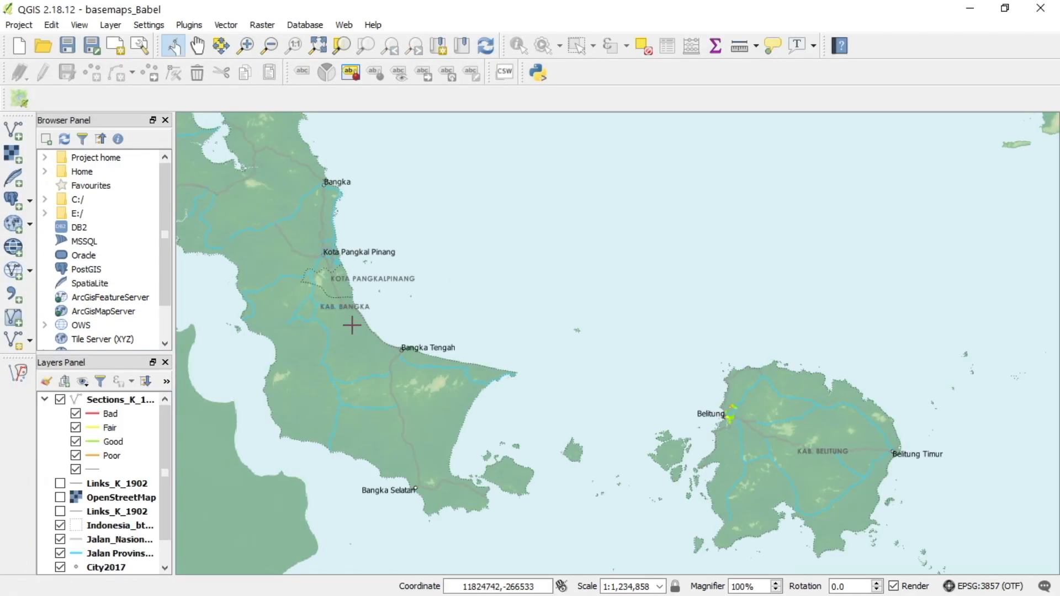
pyautogui.moveTo(547, 371); pyautogui.dragTo(478, 272)
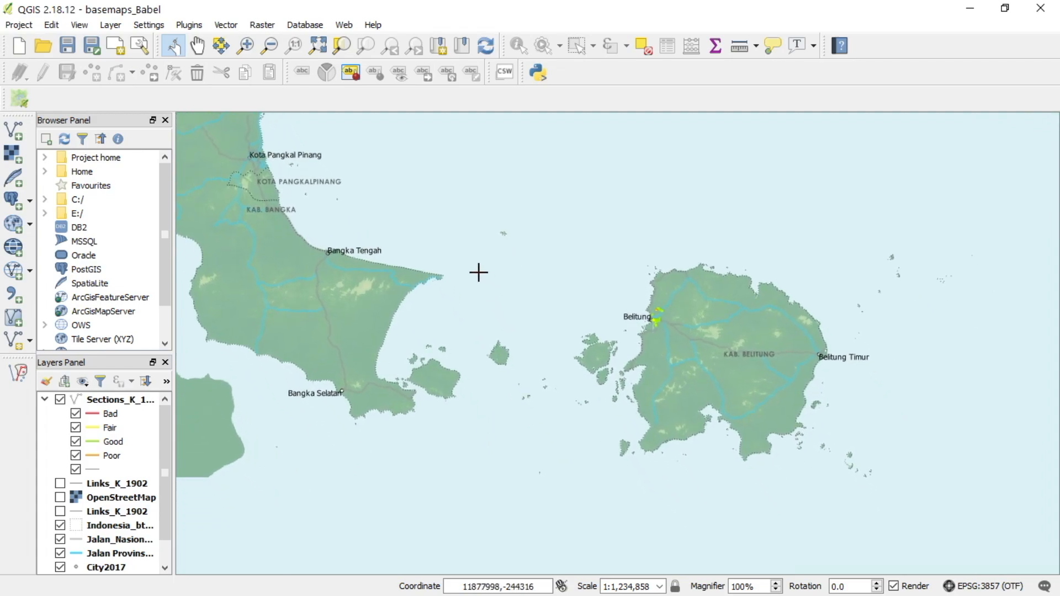
pyautogui.scroll(-1, 478, 272)
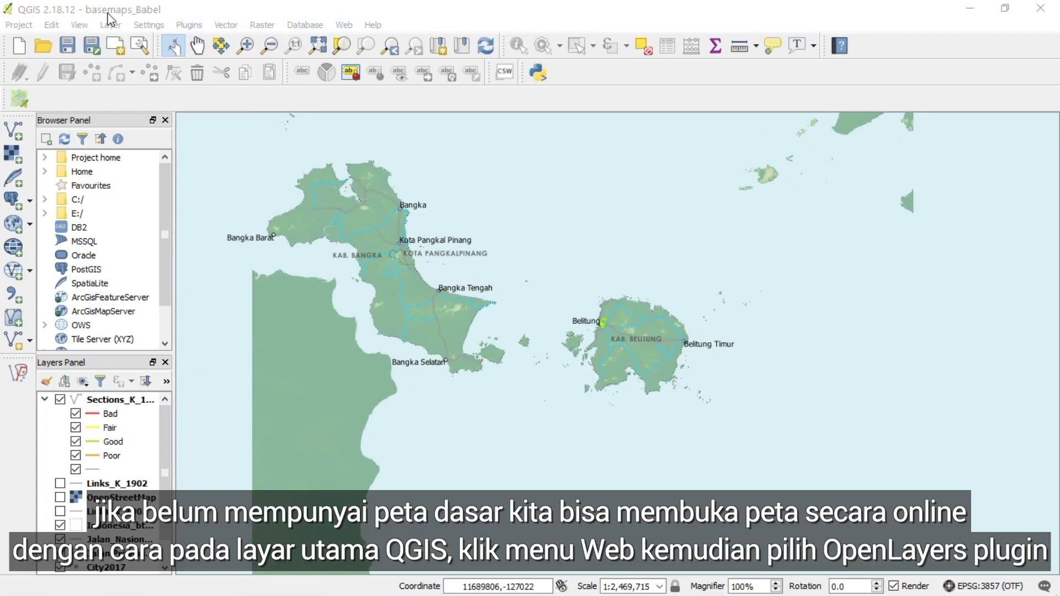
# Add the OpenStreetMap online base map to the project with the OpenLayers plugin
pyautogui.click(350, 26)
pyautogui.moveTo(399, 64)
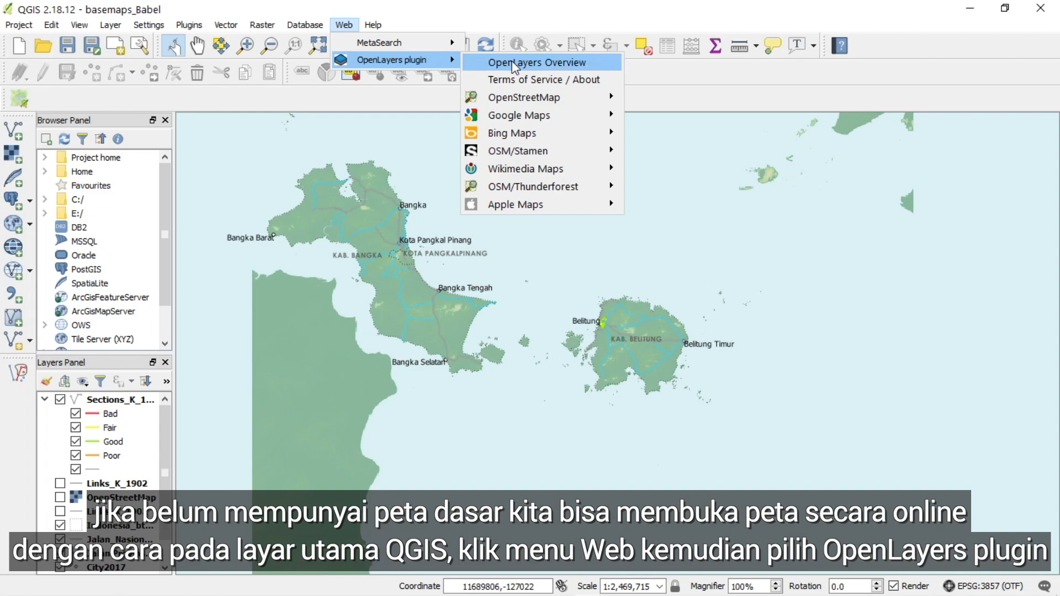
pyautogui.moveTo(568, 104)
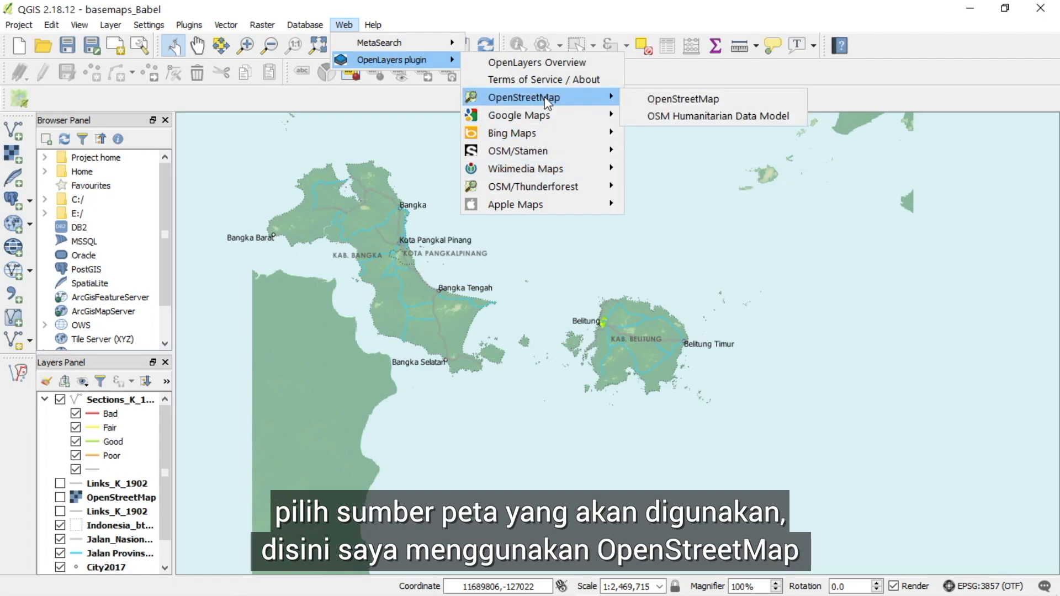
pyautogui.click(674, 99)
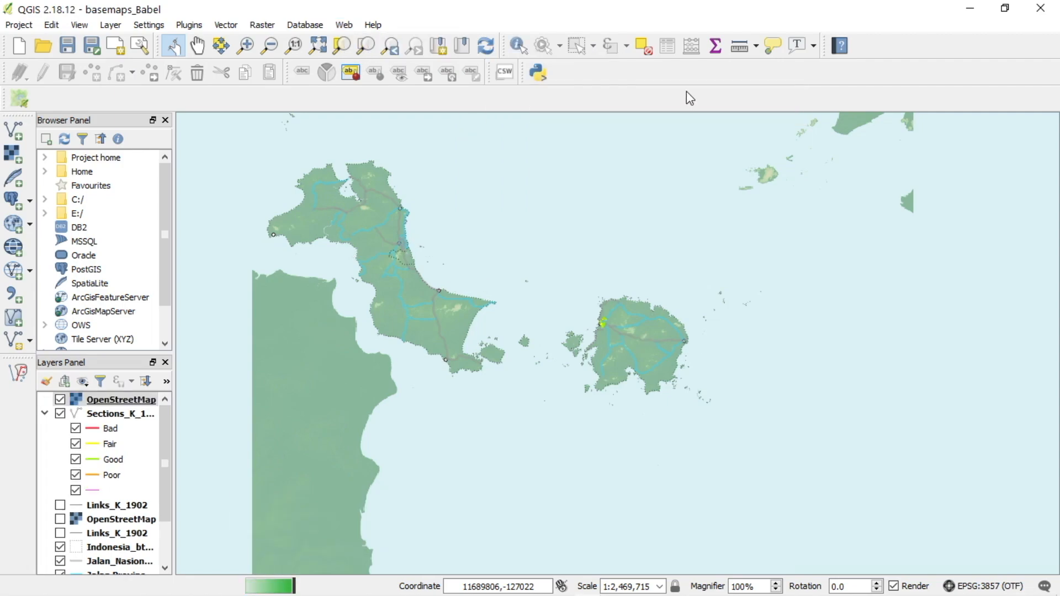
pyautogui.scroll(1, 591, 310)
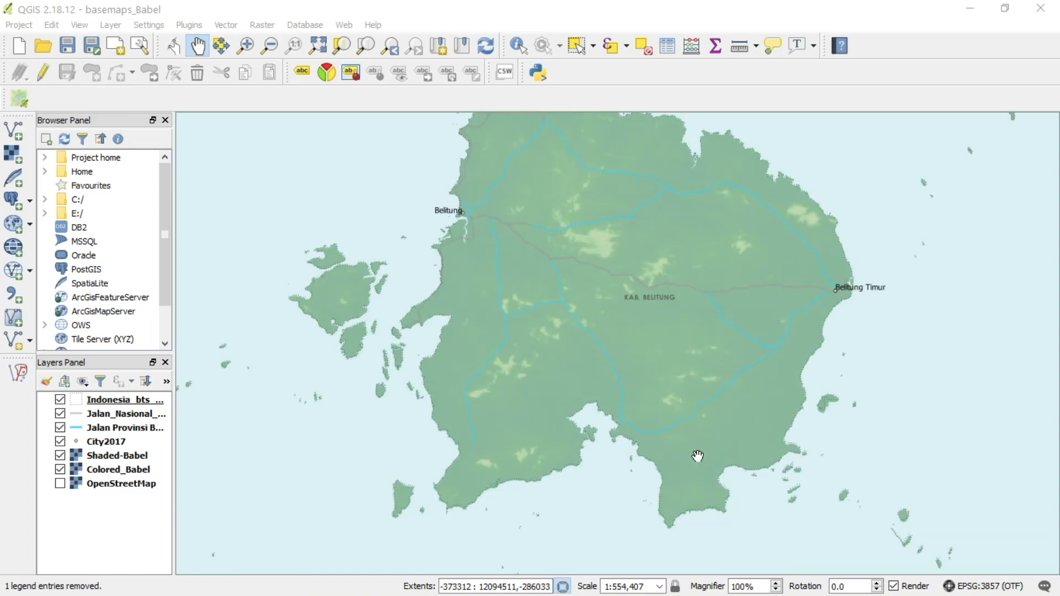
# Import Links_K_1902.txt from the Maps folder as a delimited text layer using the WGS 84 coordinate system
pyautogui.click(14, 296)
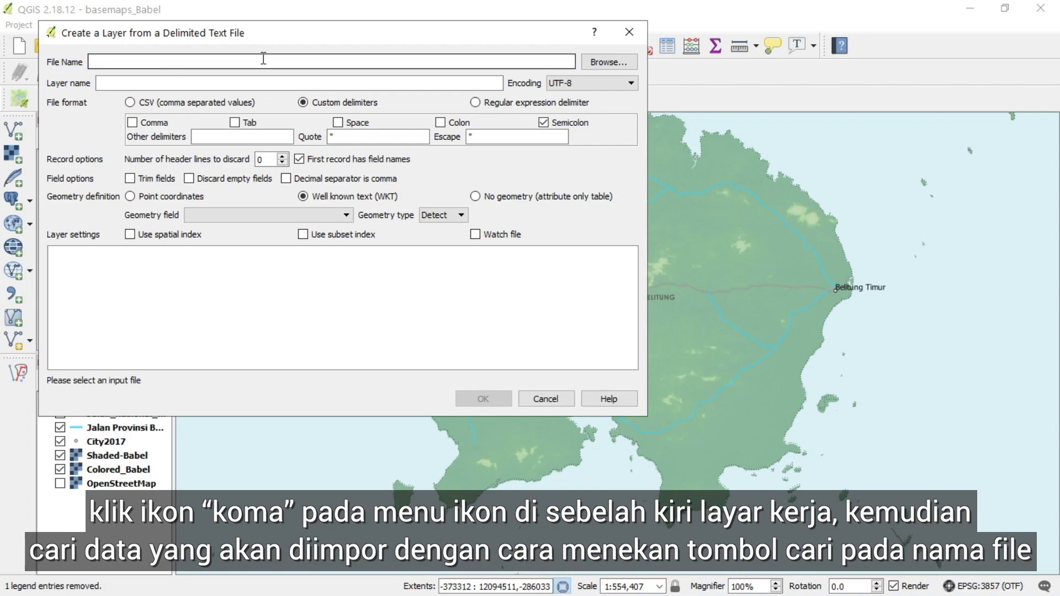
pyautogui.click(615, 64)
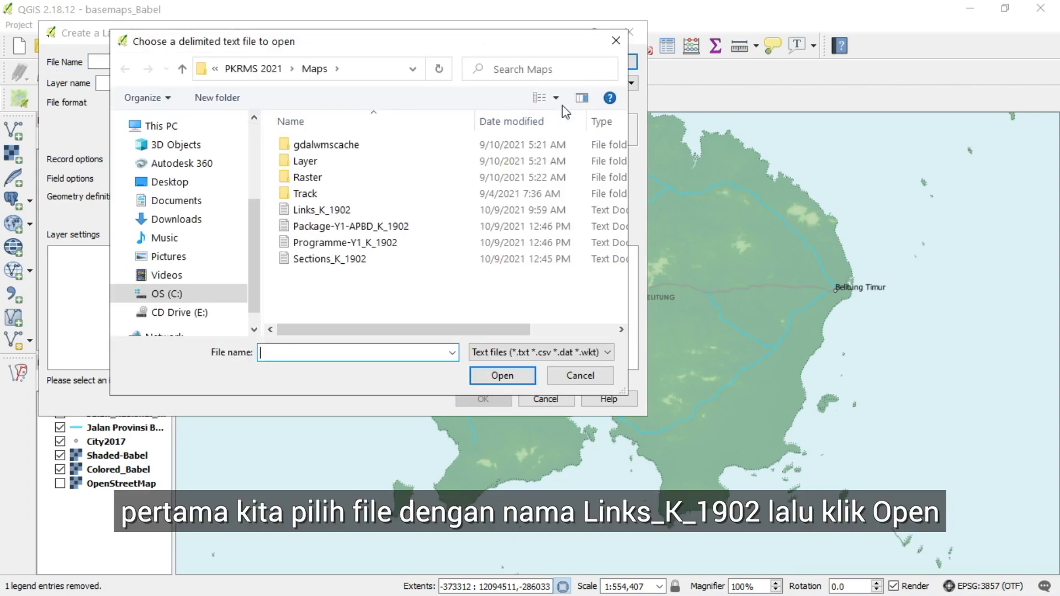
pyautogui.click(322, 215)
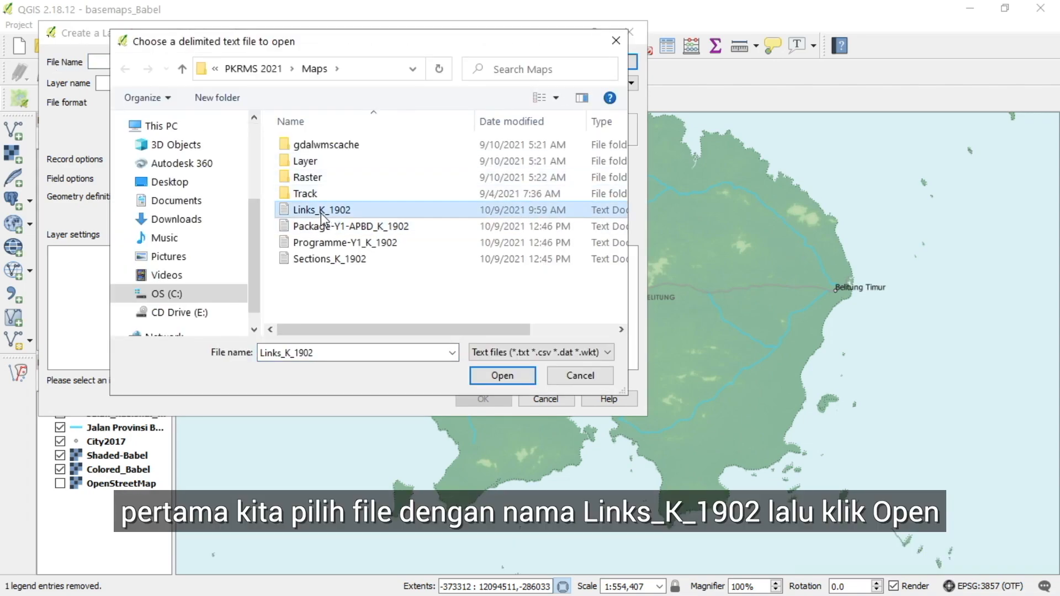
pyautogui.click(481, 371)
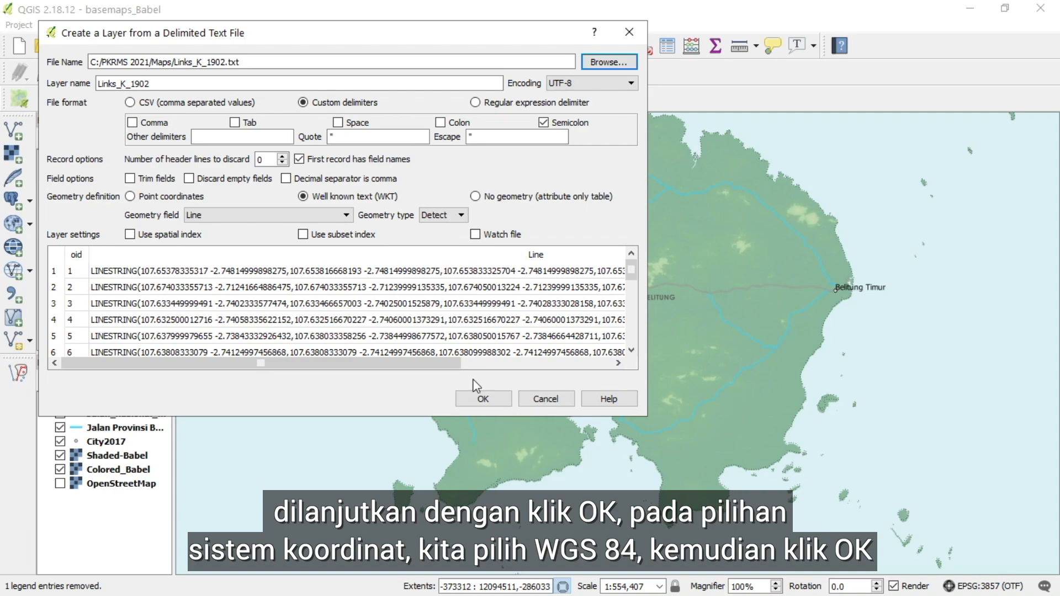
pyautogui.click(480, 402)
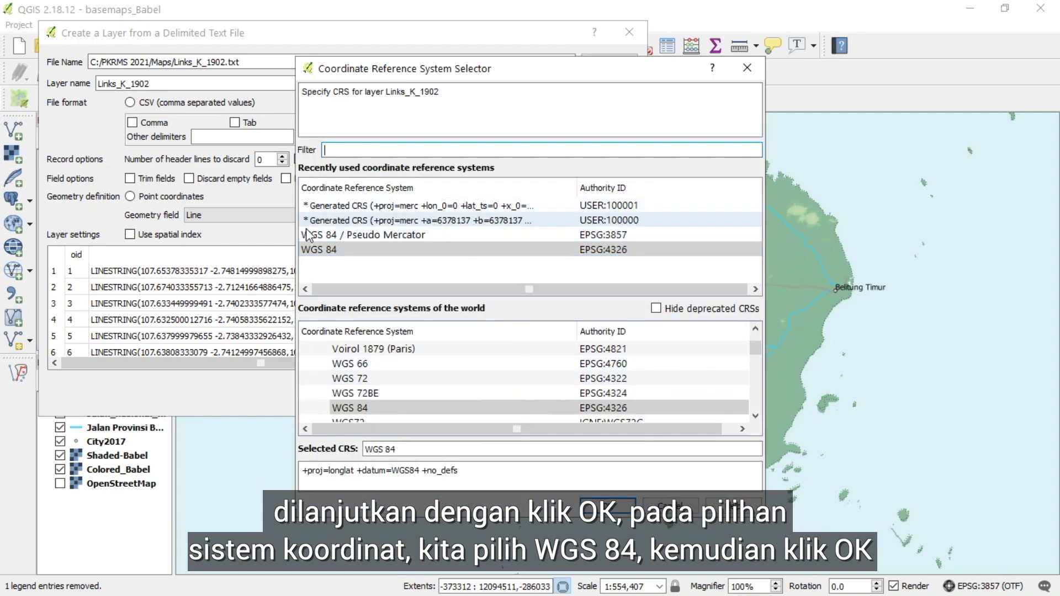
pyautogui.click(346, 249)
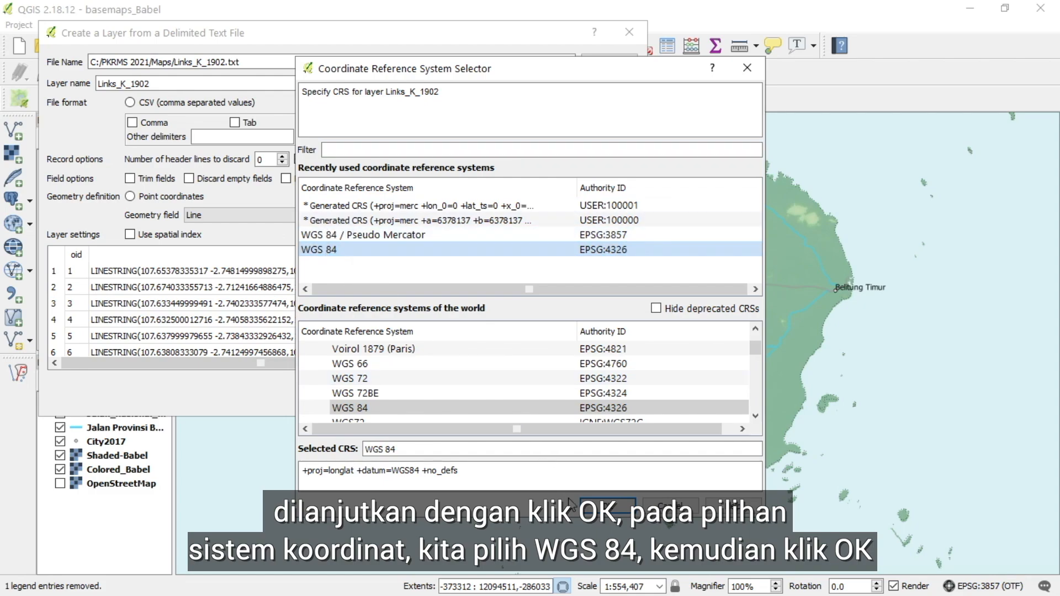
pyautogui.click(607, 504)
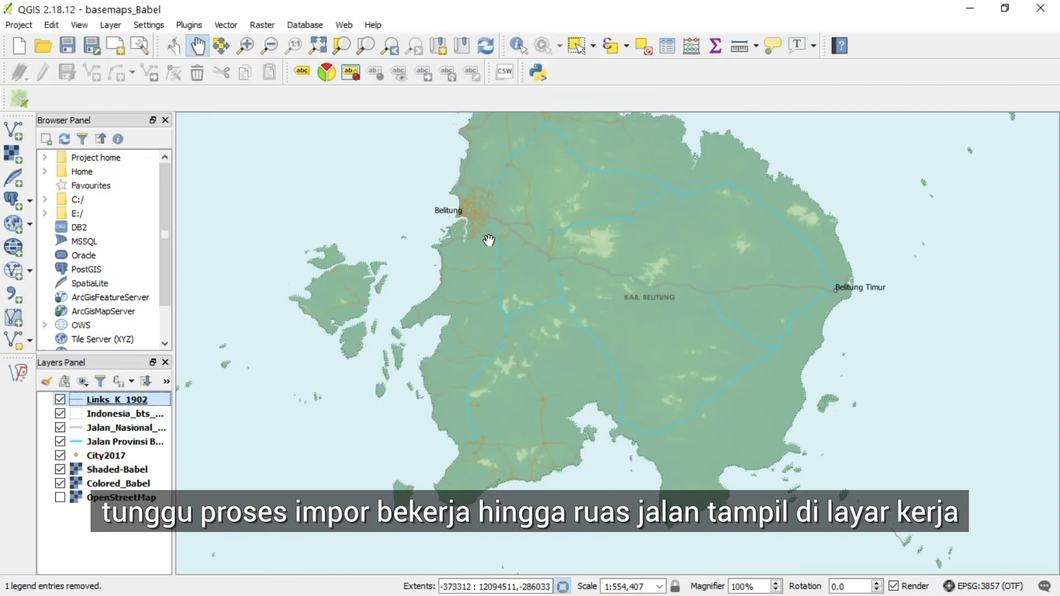
pyautogui.scroll(2, 508, 181)
pyautogui.moveTo(509, 334)
pyautogui.mouseDown()
pyautogui.moveTo(390, 277)
pyautogui.moveTo(409, 298)
pyautogui.mouseUp()
pyautogui.scroll(1, 390, 277)
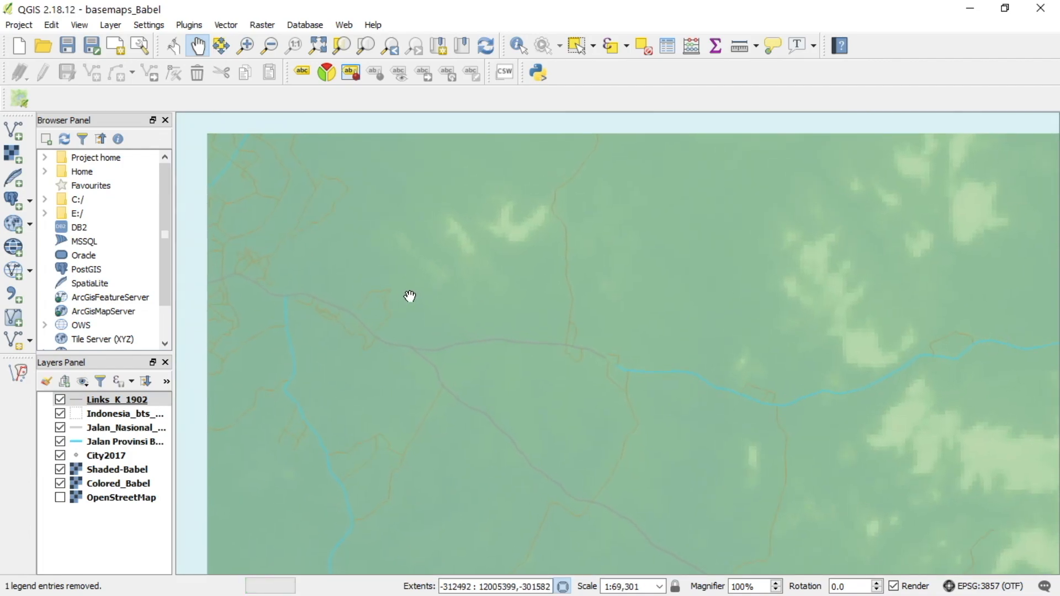
# Import Sections_K_1902.txt from the Maps folder as a delimited text layer using the WGS 84 coordinate system
pyautogui.click(13, 294)
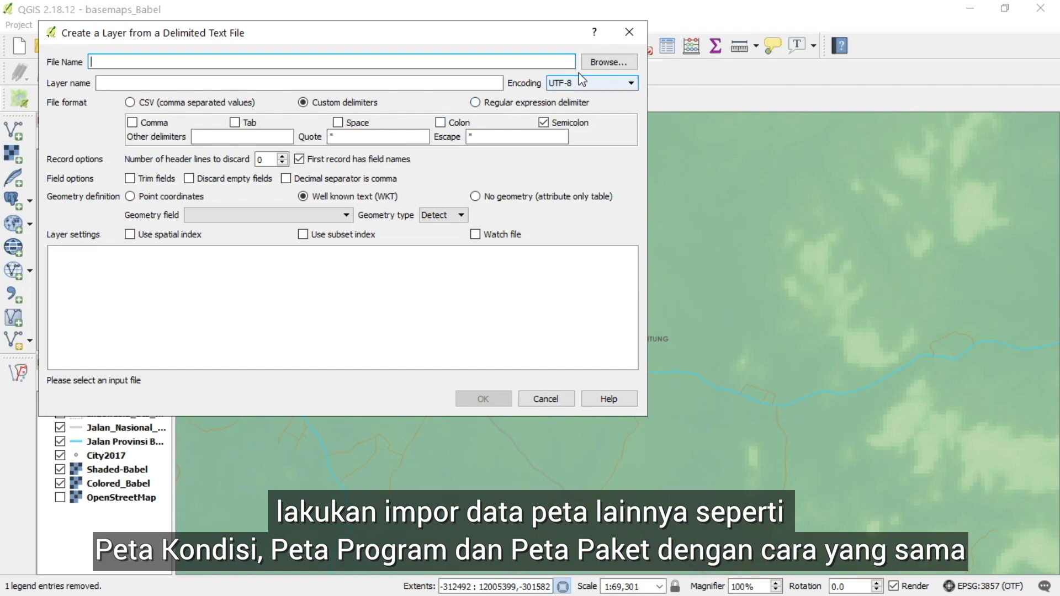
pyautogui.click(606, 62)
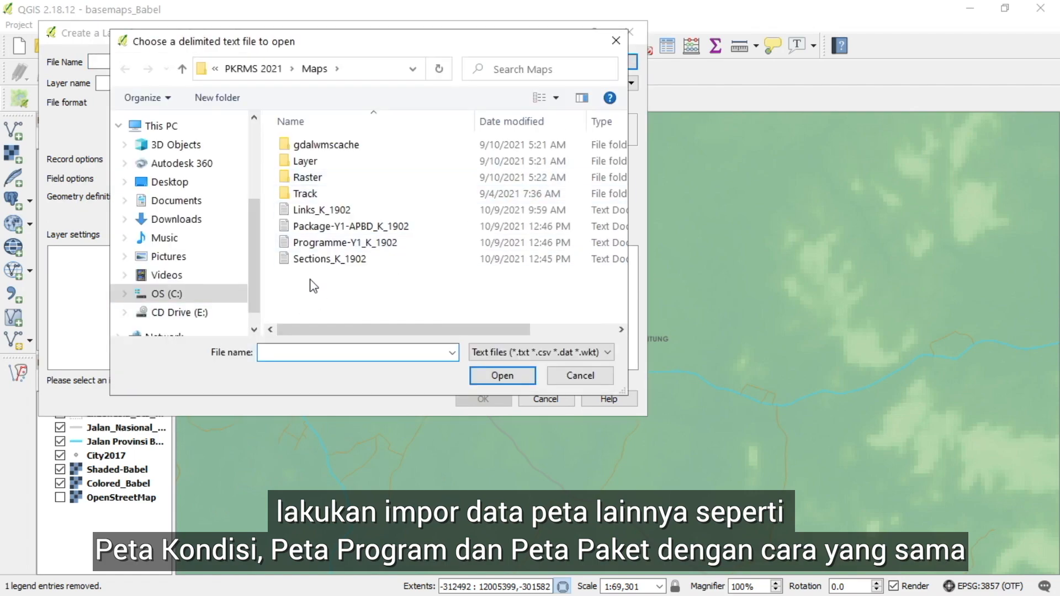
pyautogui.click(324, 260)
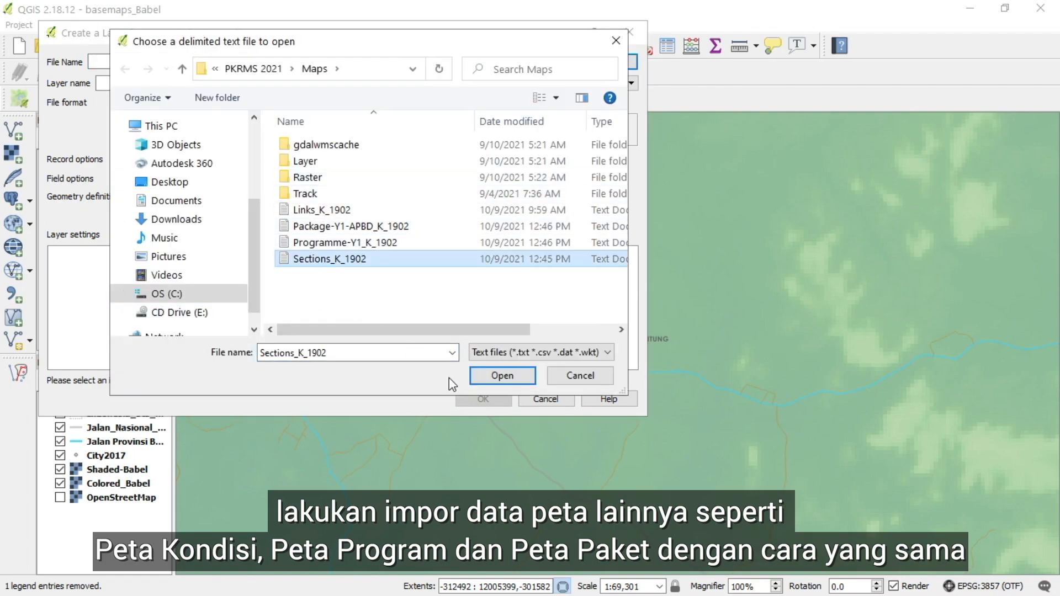
pyautogui.click(494, 374)
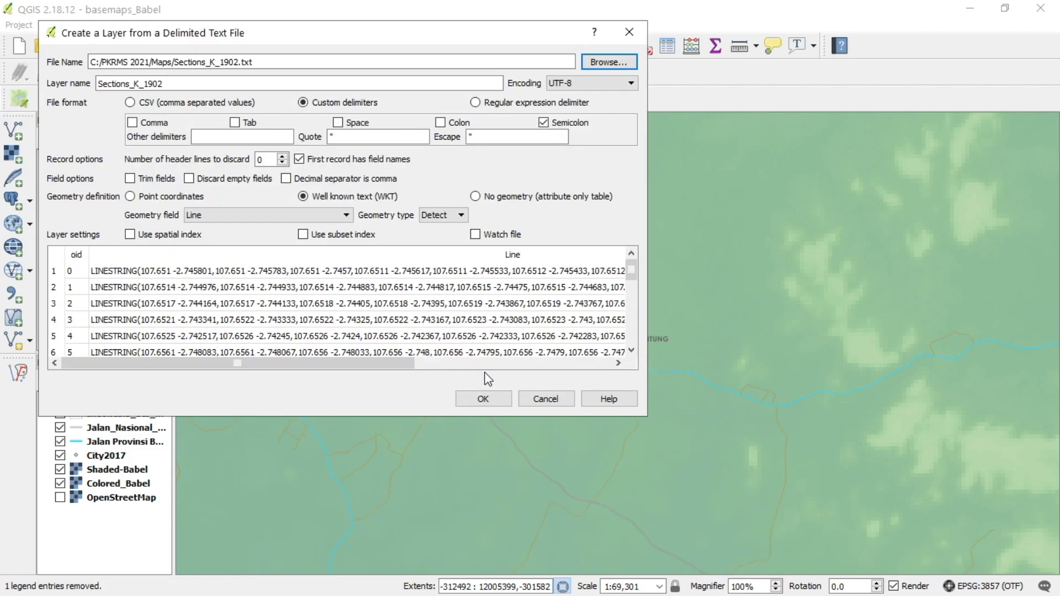
pyautogui.click(492, 396)
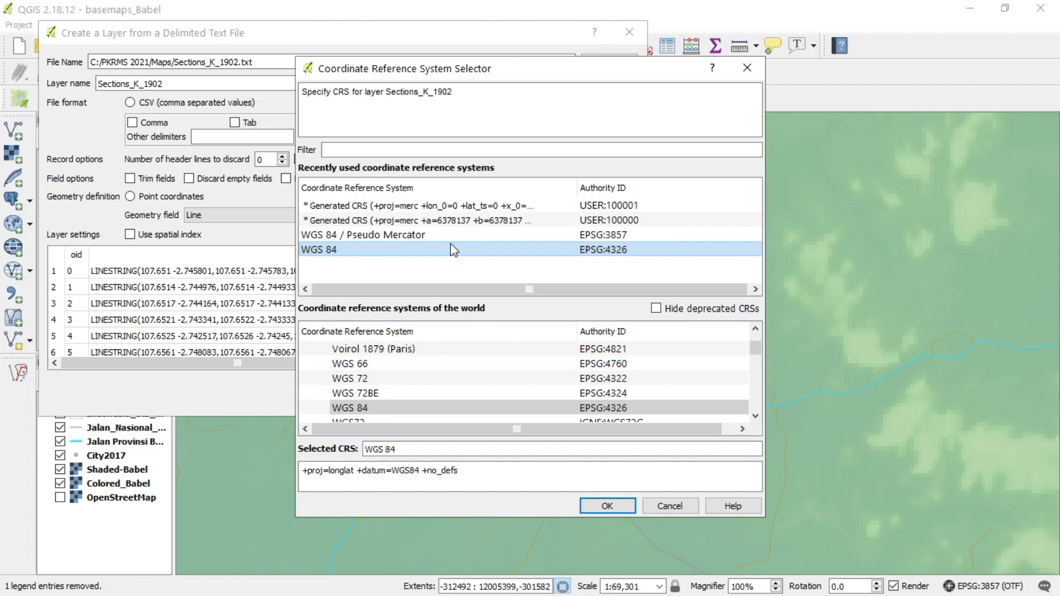
pyautogui.click(620, 504)
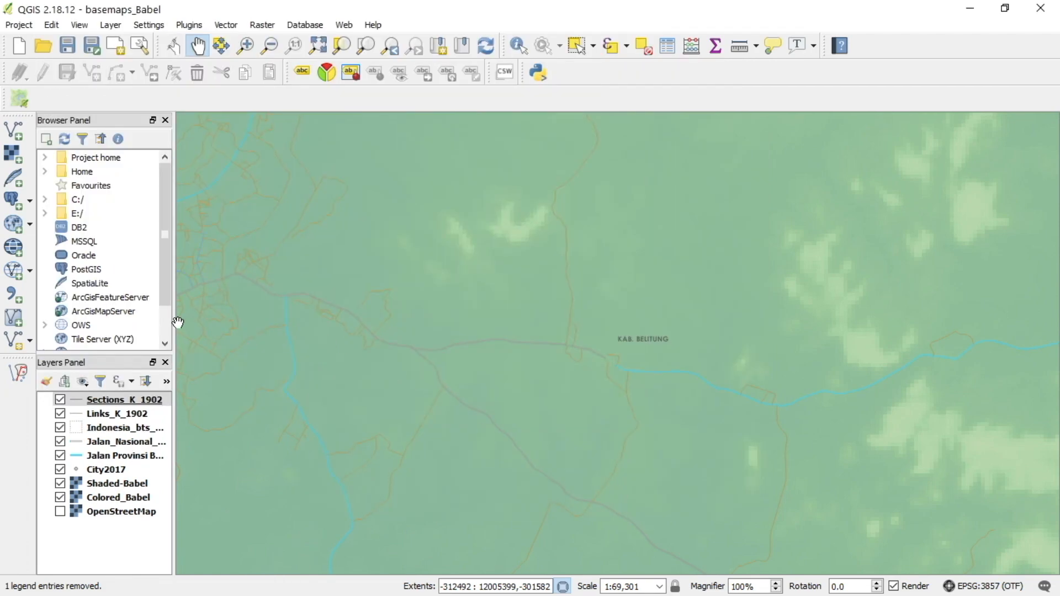
# Import Programme-Y1_K_1902.txt from the Maps folder as a delimited text layer using the WGS 84 coordinate system
pyautogui.click(13, 295)
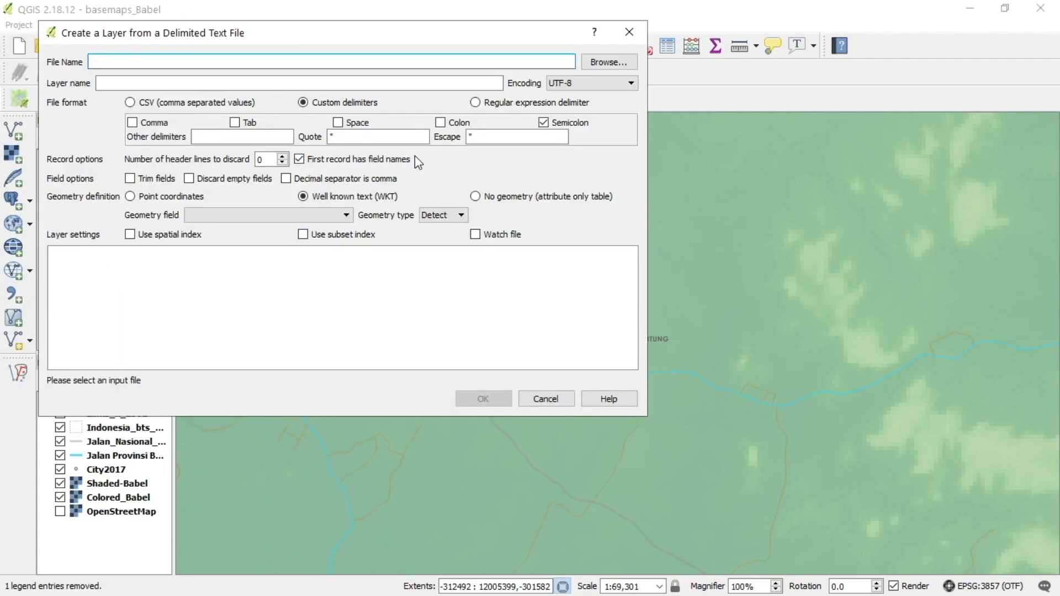
pyautogui.click(596, 64)
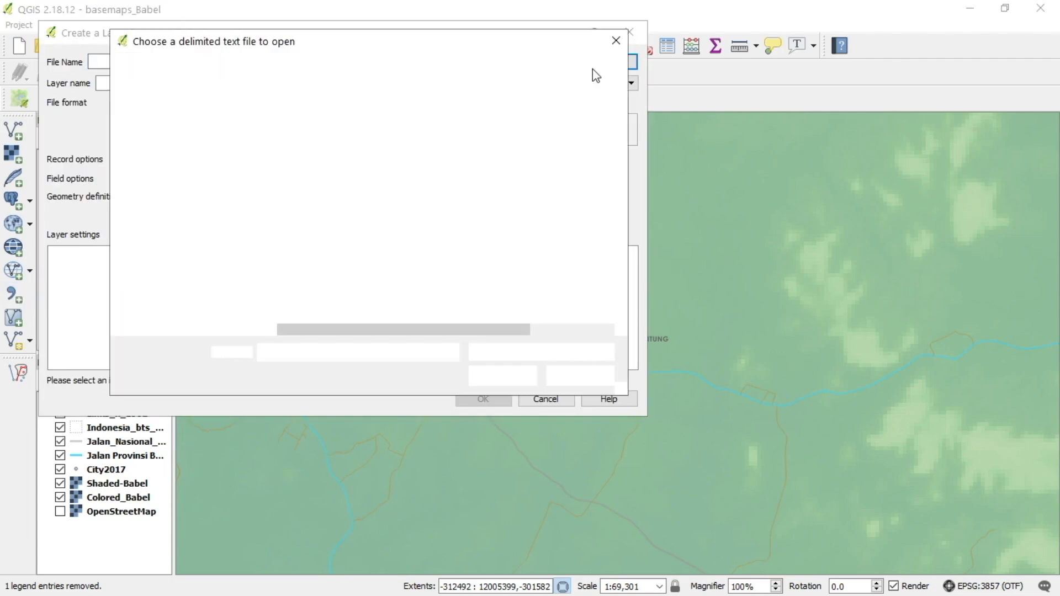
pyautogui.click(324, 244)
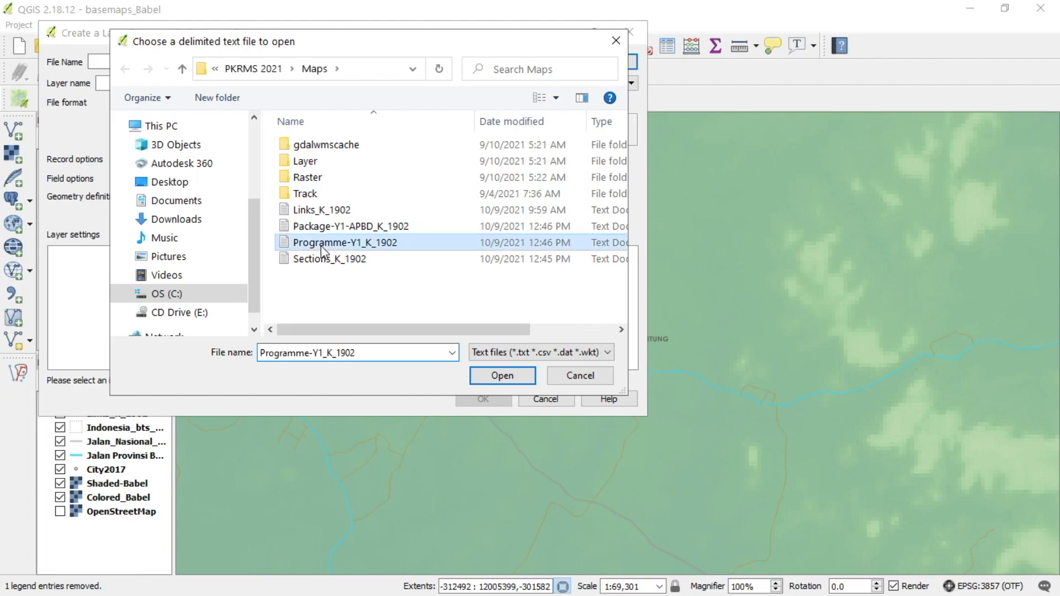
pyautogui.click(495, 378)
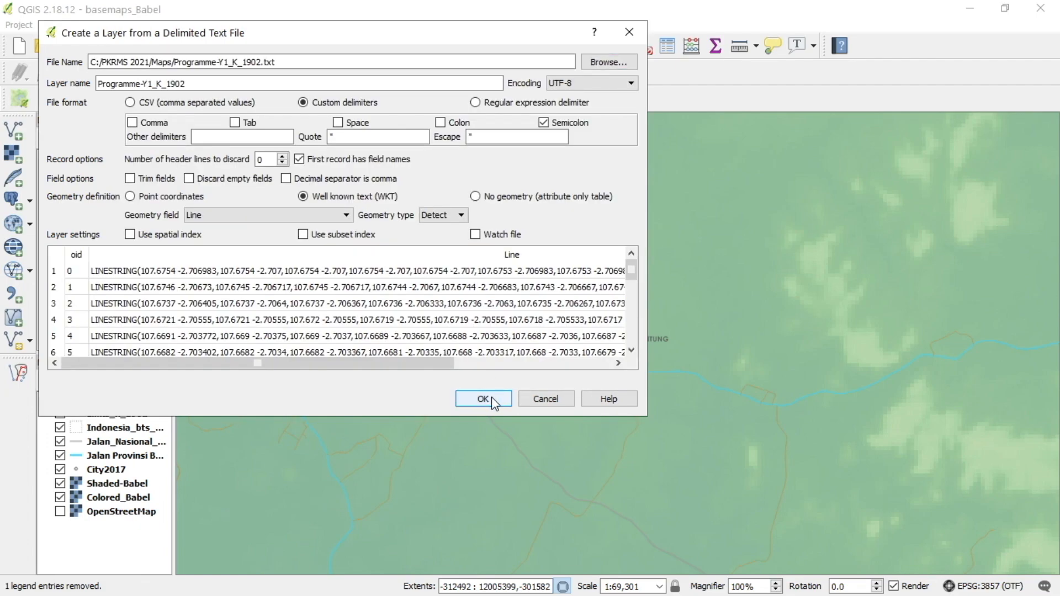
pyautogui.click(491, 396)
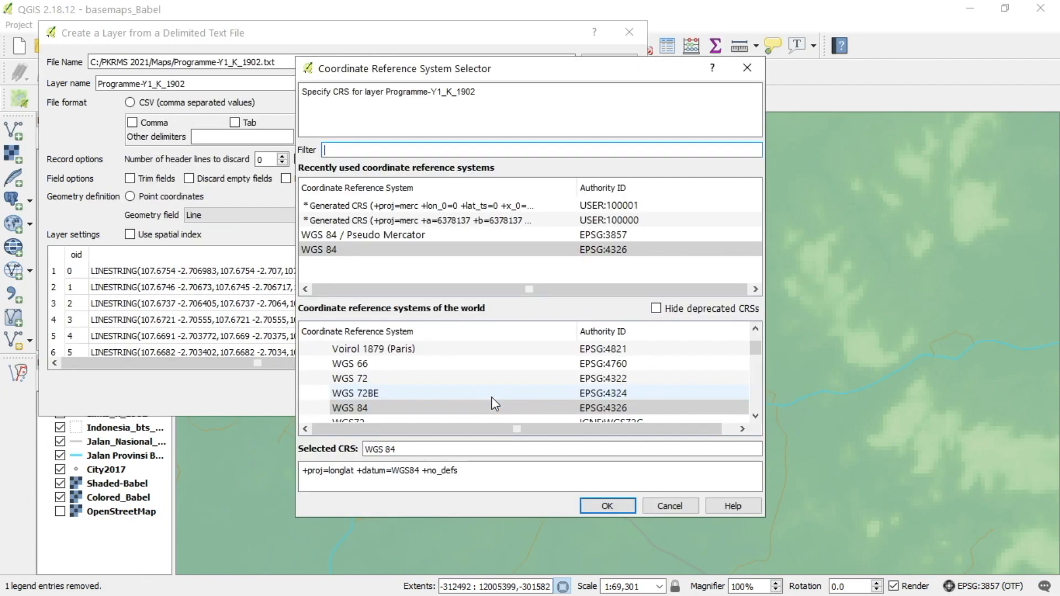
pyautogui.click(606, 506)
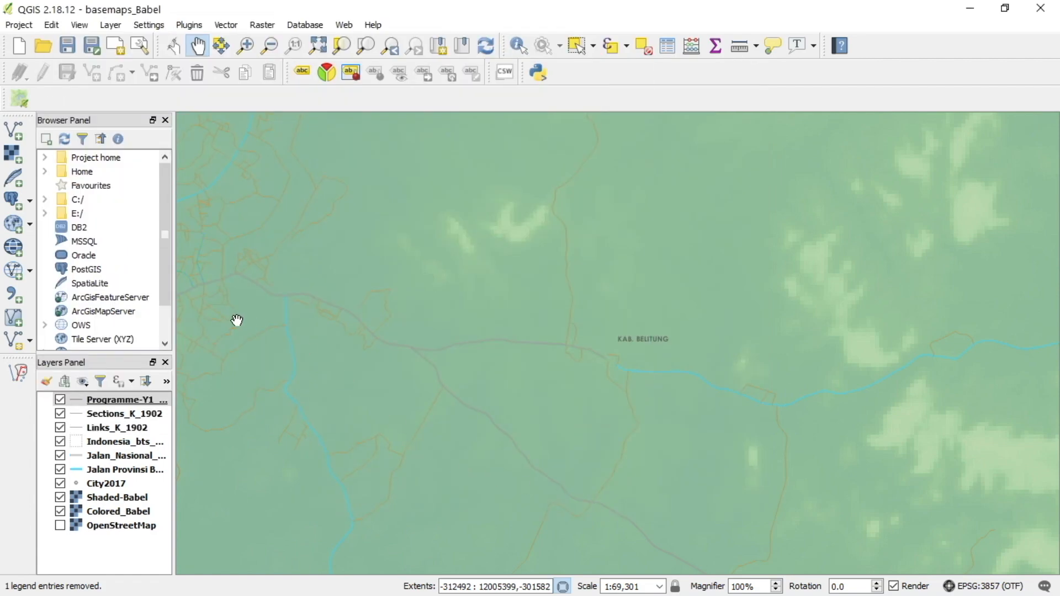
# Import Package-Y1-APBD_K_1902.txt from the Maps folder as a delimited text layer using the WGS 84 coordinate system
pyautogui.click(14, 294)
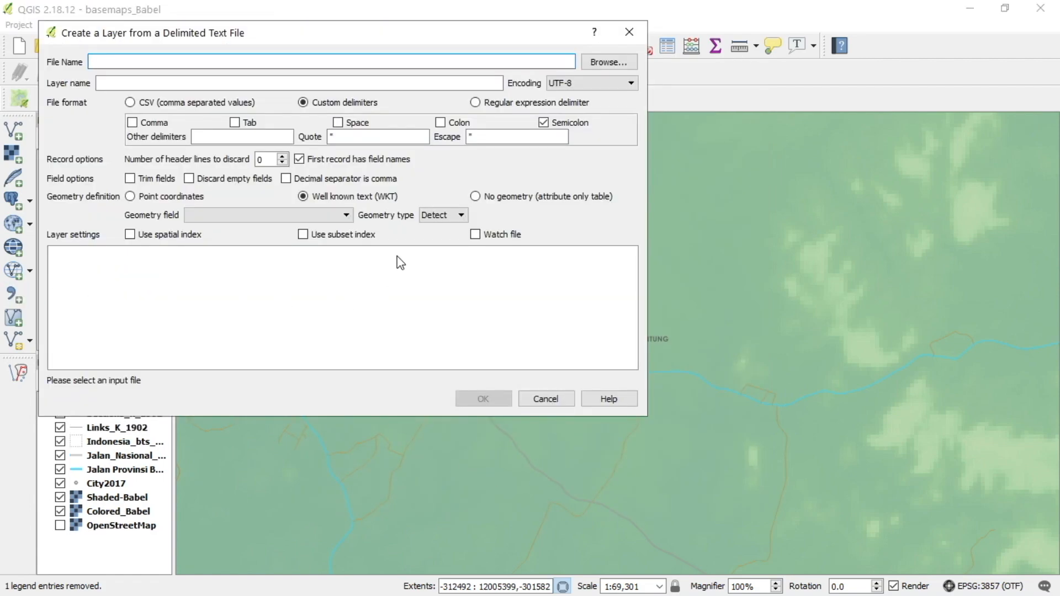
pyautogui.click(595, 65)
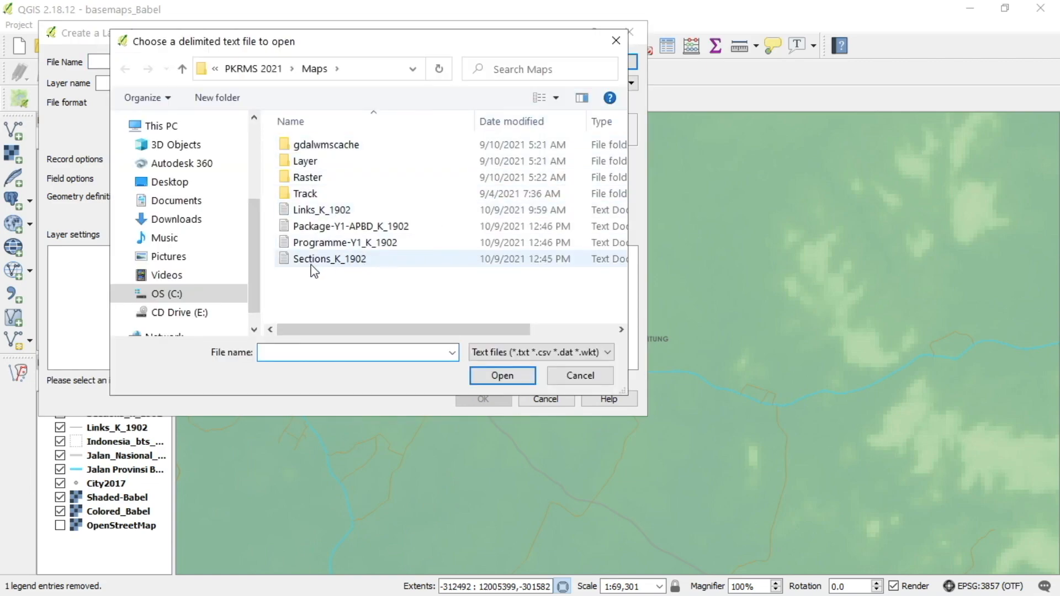
pyautogui.click(325, 227)
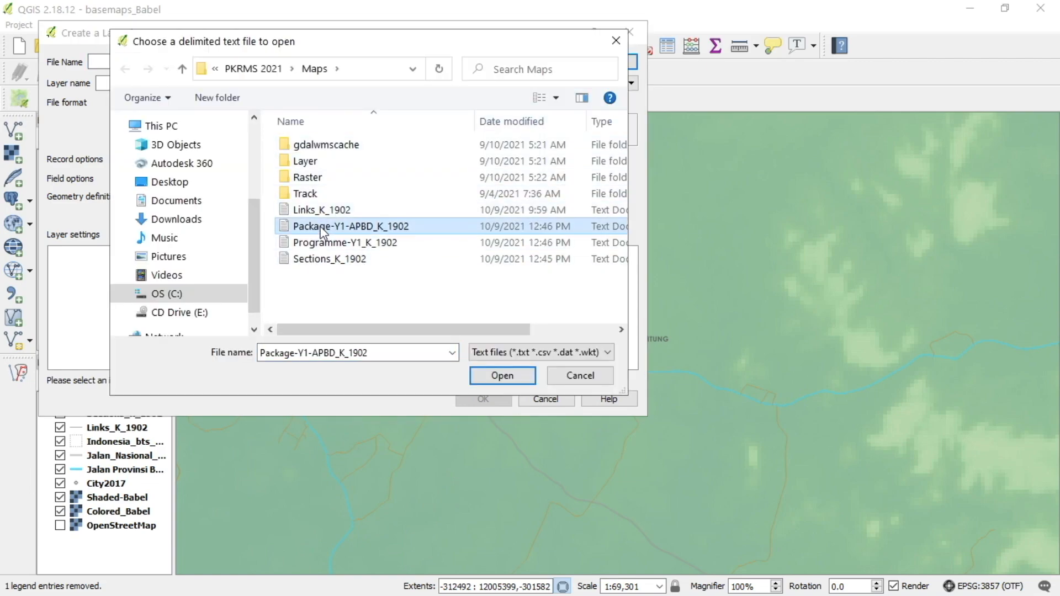
pyautogui.click(485, 374)
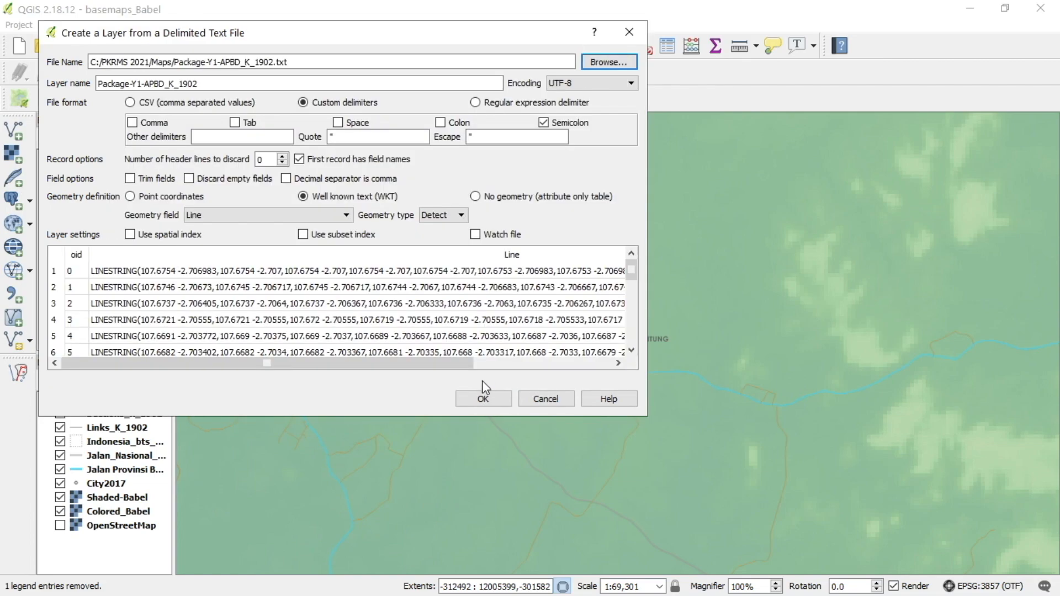
pyautogui.click(479, 401)
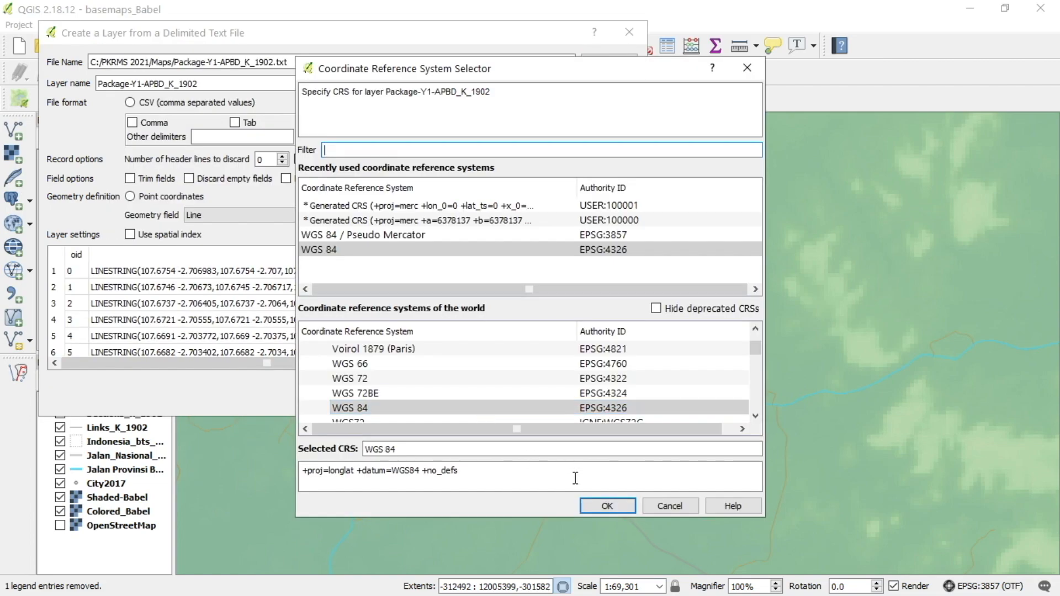
pyautogui.click(598, 504)
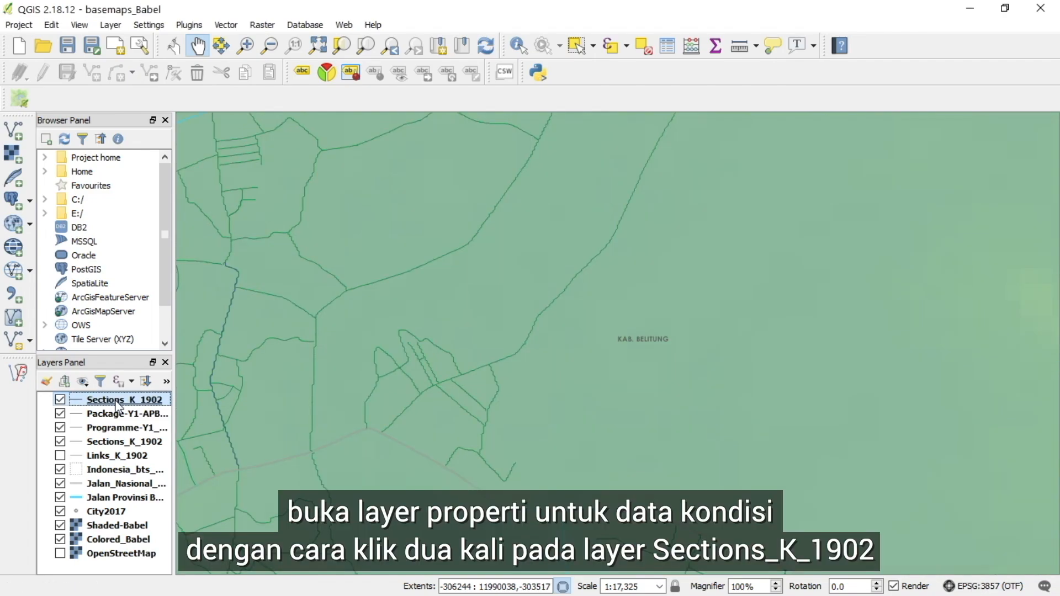
# Set the topmost Sections_K_1902 layer's style to Categorized on the GFPB column and classify its values
pyautogui.doubleClick(118, 401)
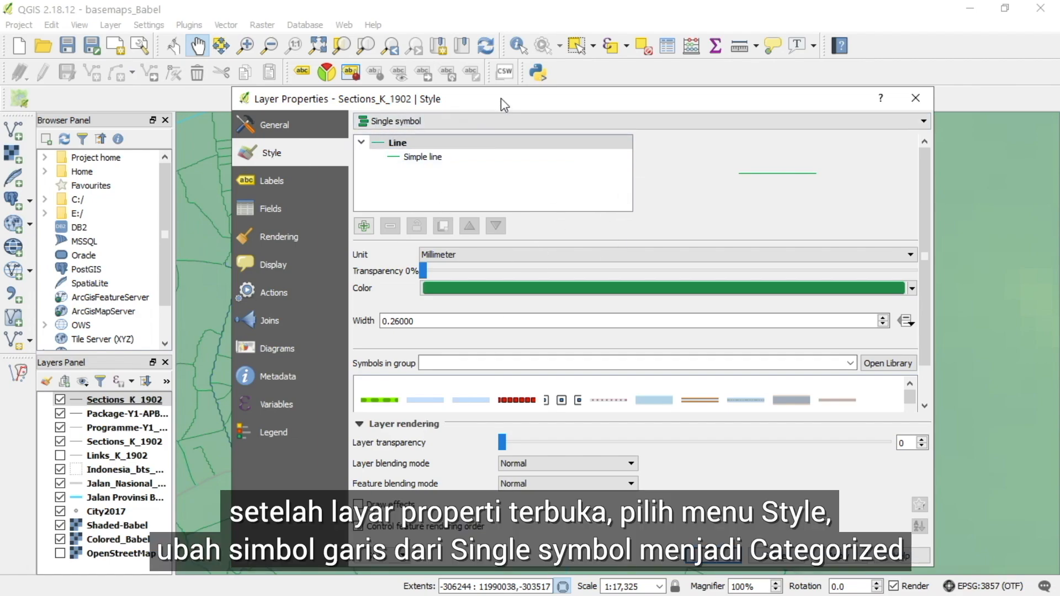
pyautogui.click(471, 122)
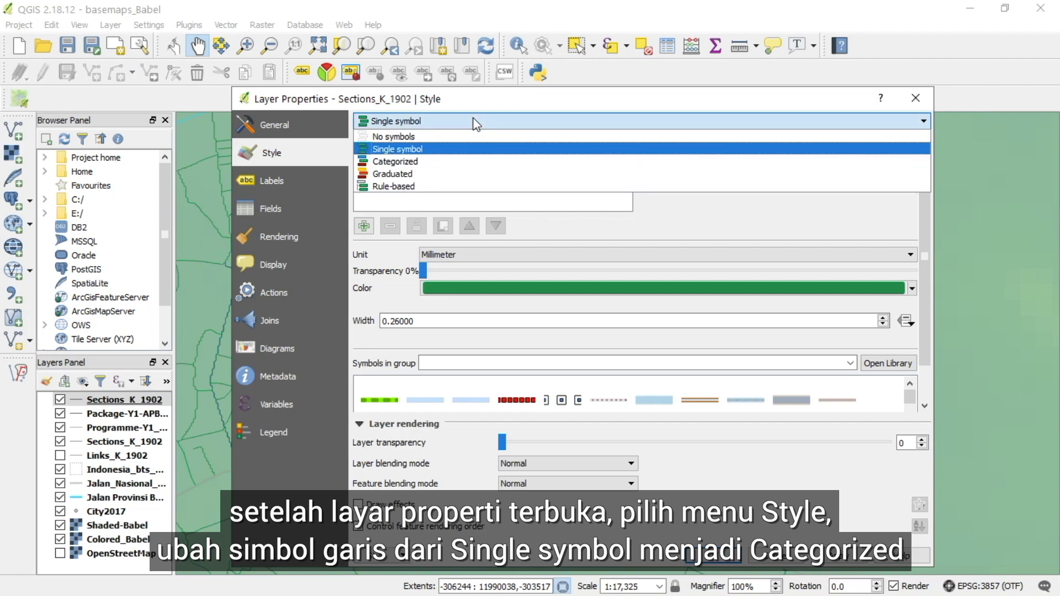
pyautogui.click(427, 162)
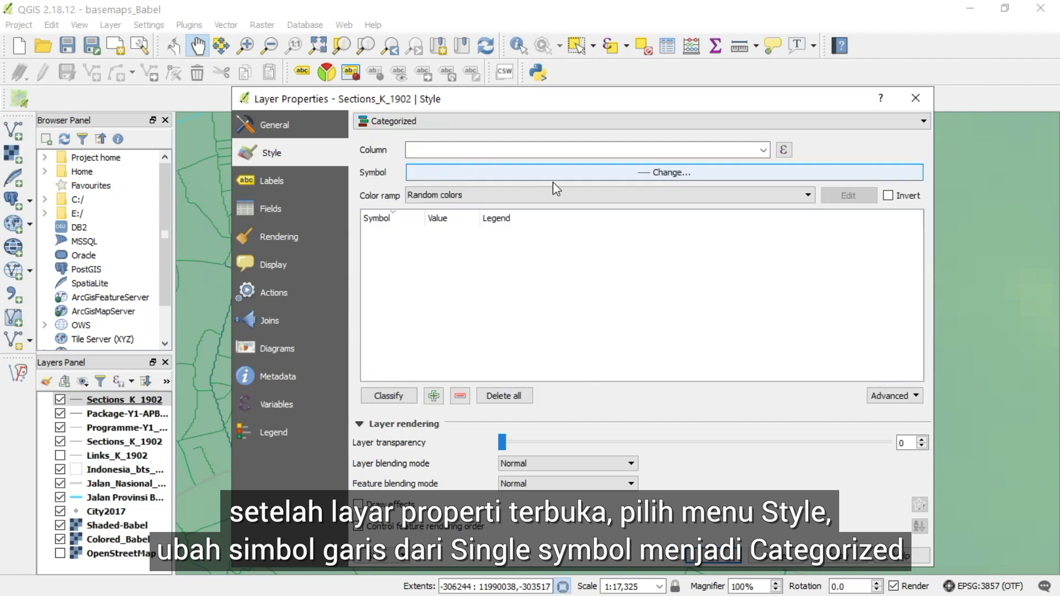
pyautogui.click(763, 151)
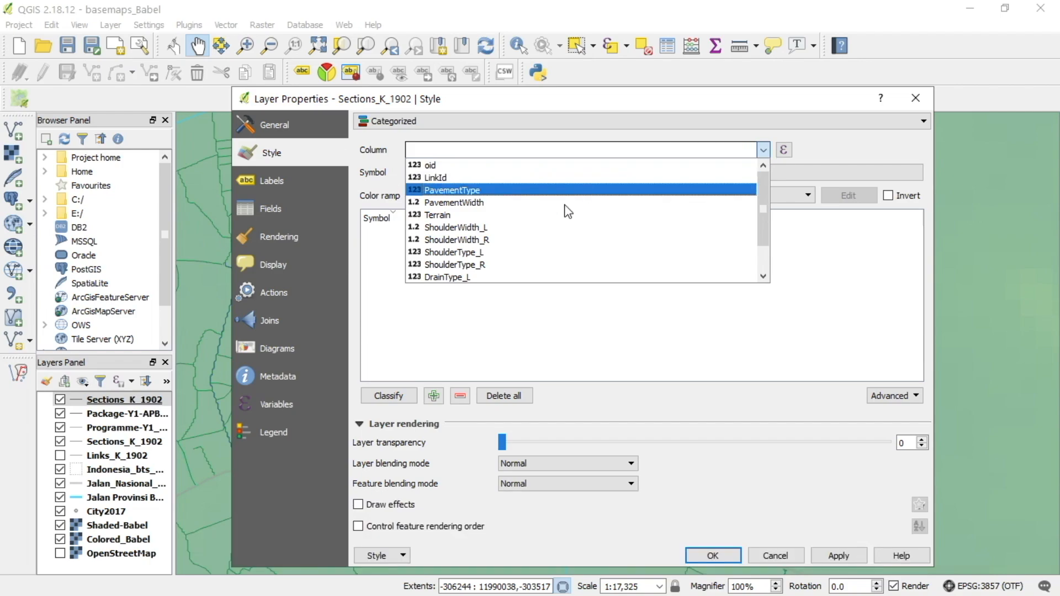
pyautogui.scroll(-1, 544, 228)
pyautogui.click(448, 276)
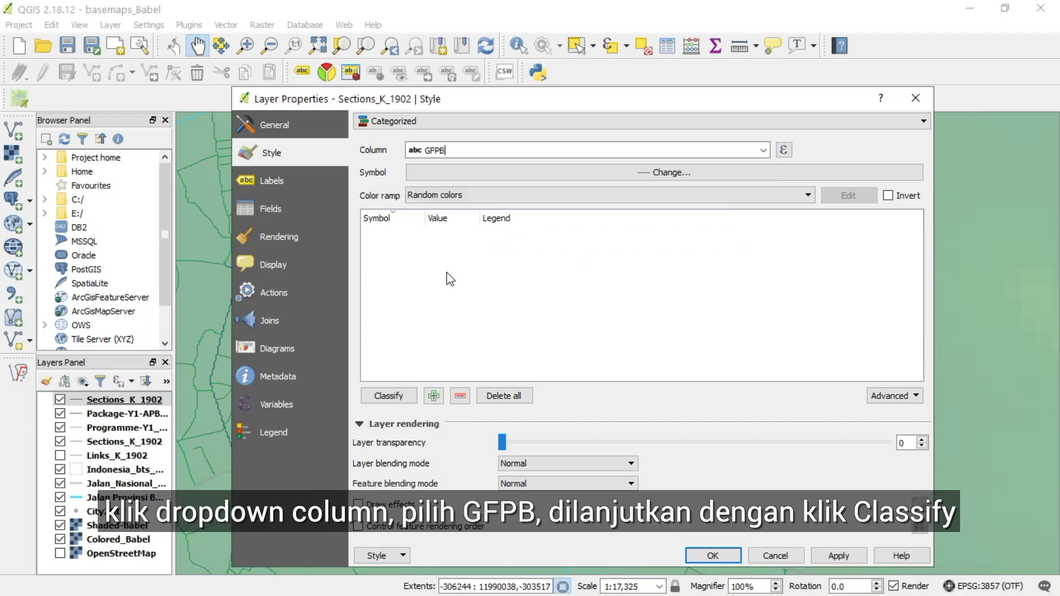
pyautogui.click(407, 395)
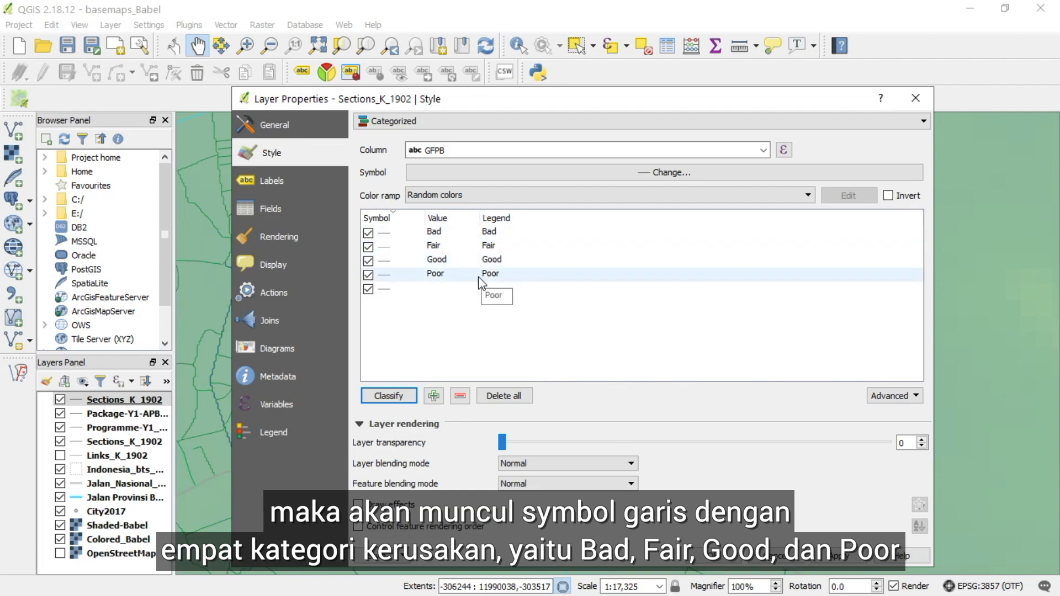
# Change the Bad category's line color to red (#ff3705)
pyautogui.rightClick(389, 233)
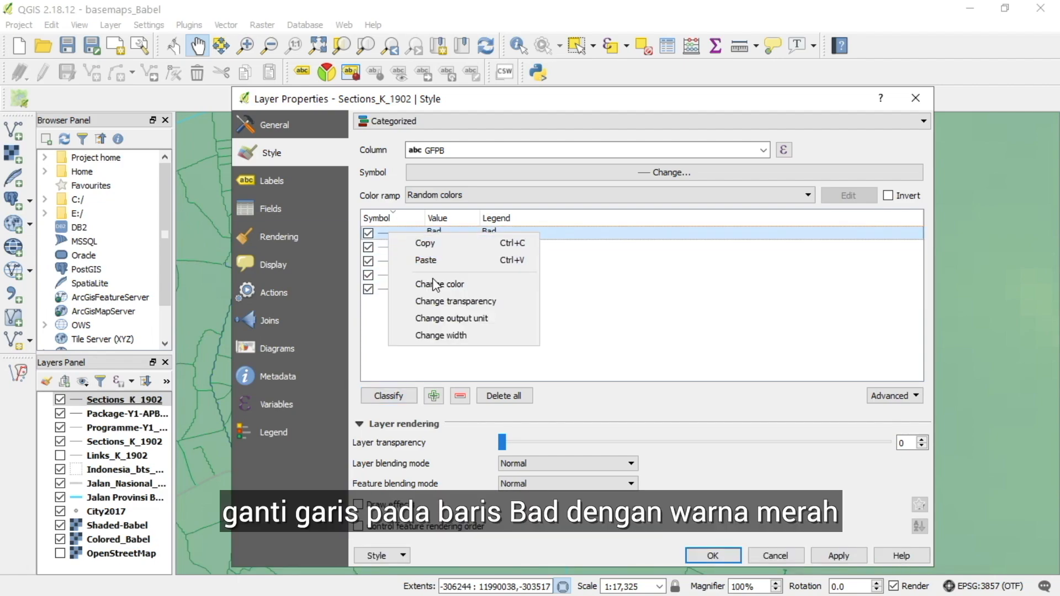
pyautogui.click(476, 287)
pyautogui.click(432, 243)
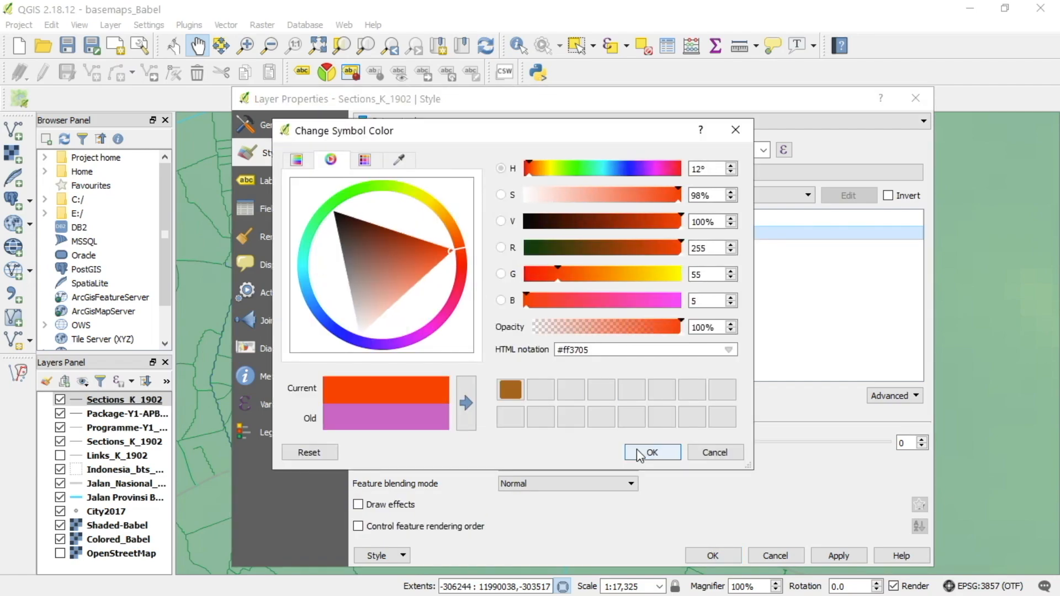
pyautogui.click(651, 452)
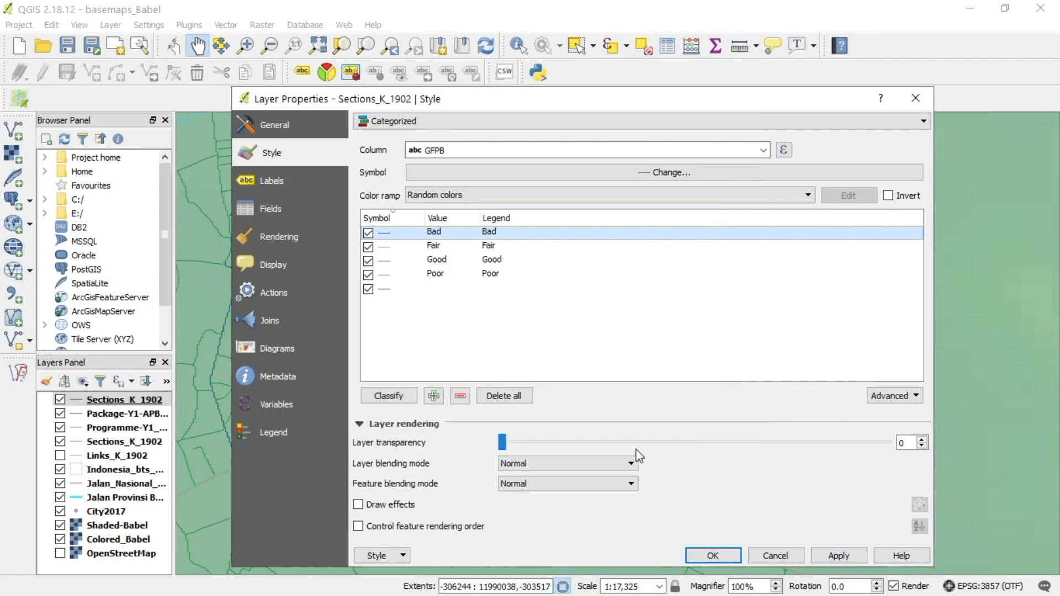
# Change the line color of the Fair category and accept the new color
pyautogui.click(392, 250)
pyautogui.rightClick(388, 250)
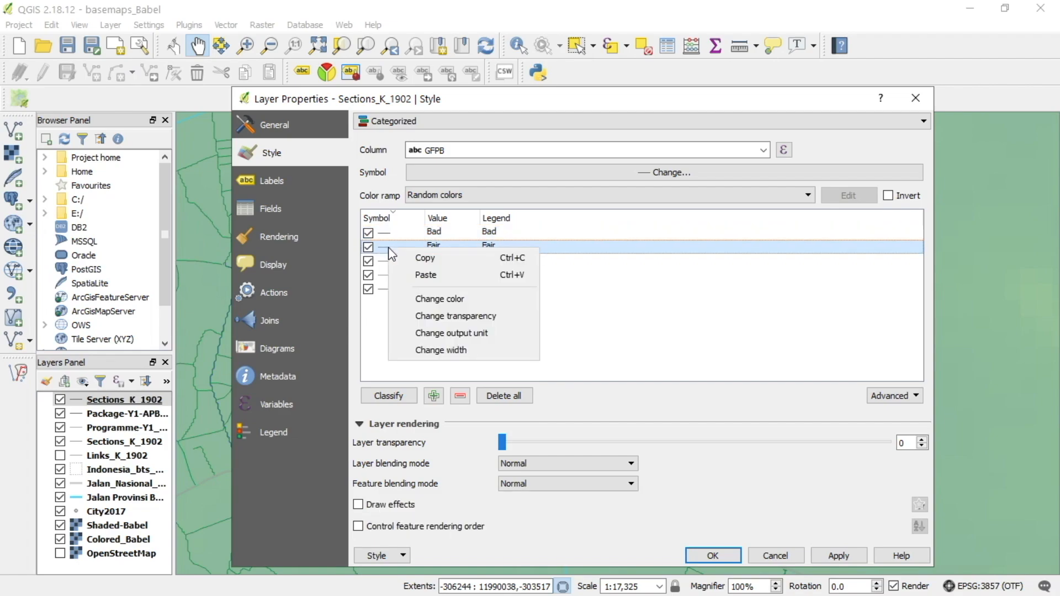
pyautogui.click(436, 297)
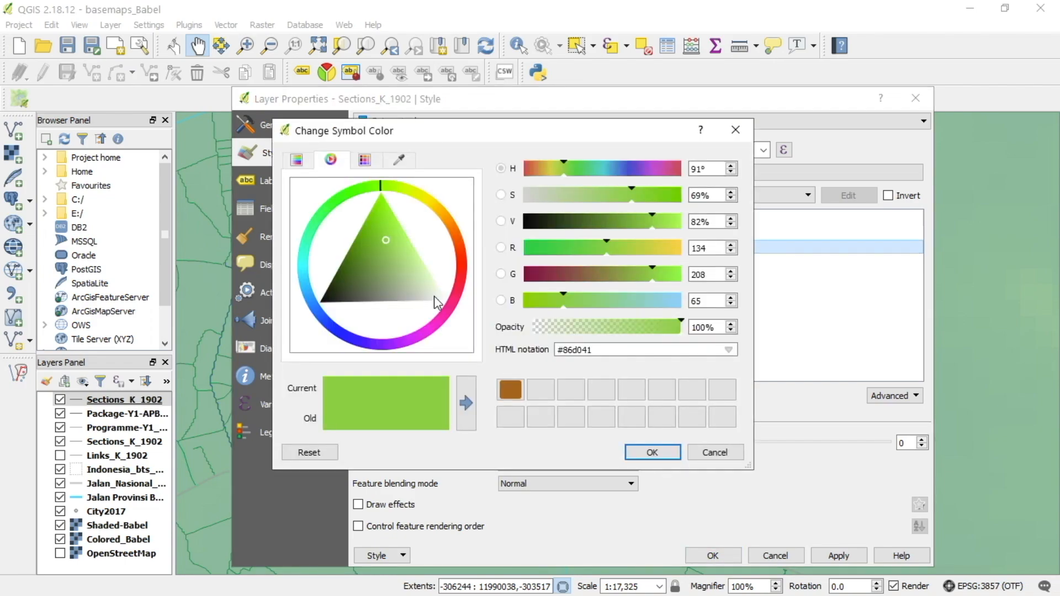
pyautogui.click(385, 191)
pyautogui.click(652, 452)
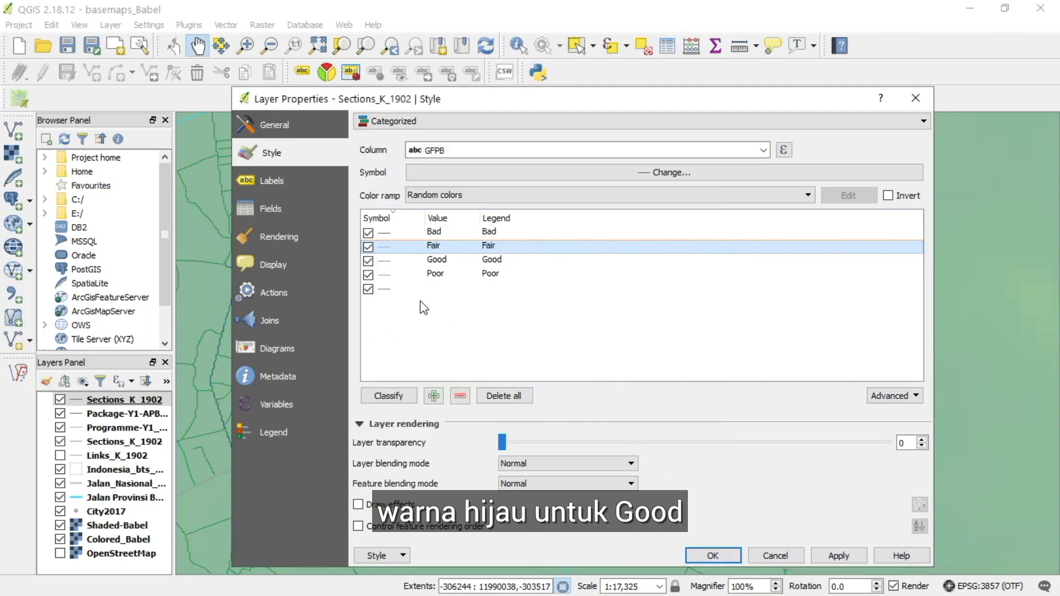
# Change the Good category's line color to bright green (#3cef0b)
pyautogui.rightClick(392, 267)
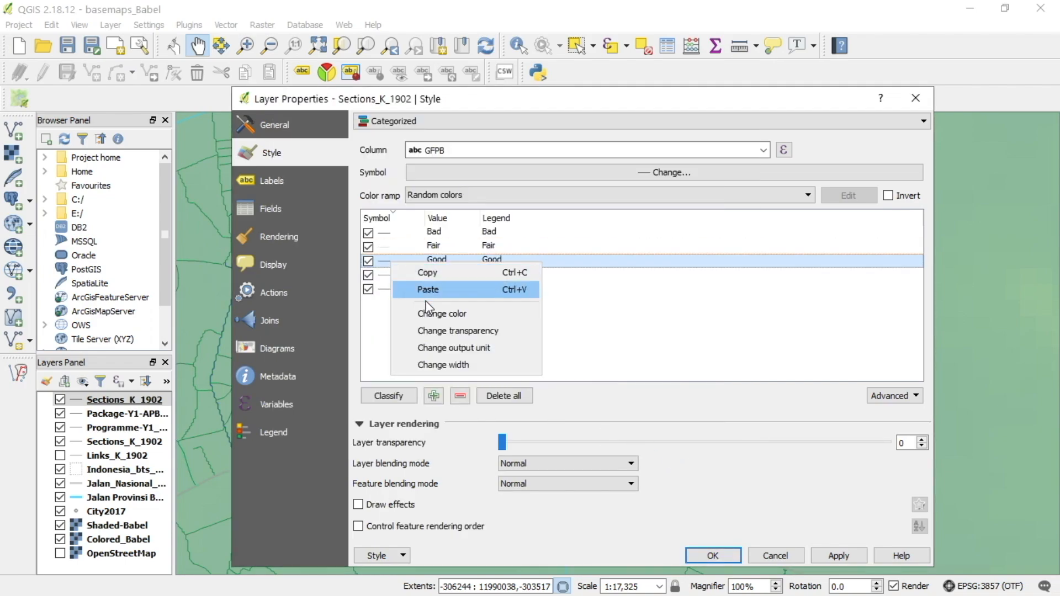
pyautogui.click(441, 312)
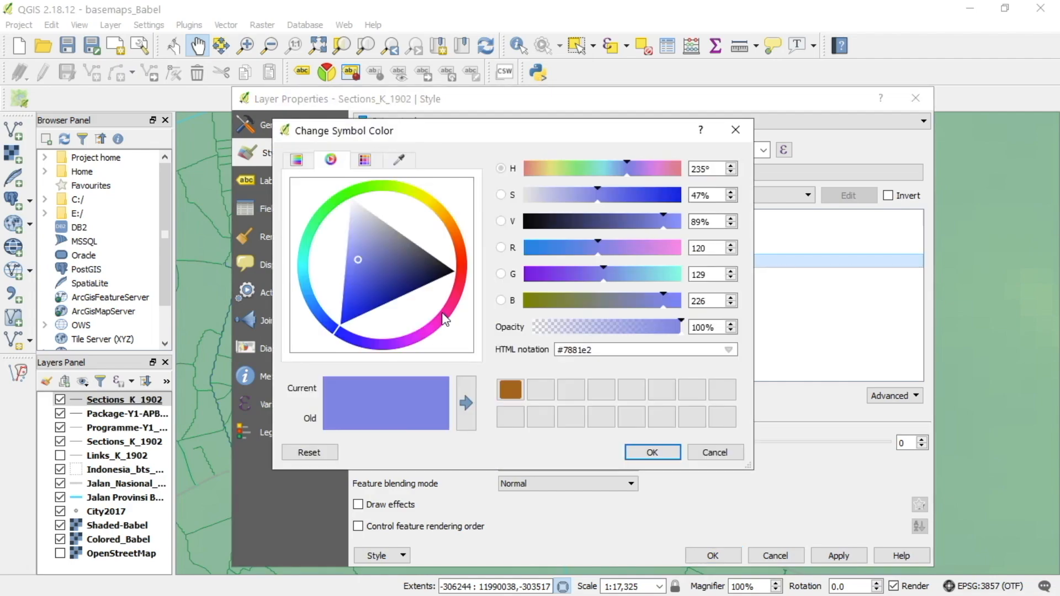
pyautogui.click(349, 190)
pyautogui.moveTo(365, 229); pyautogui.dragTo(356, 209)
pyautogui.moveTo(355, 190); pyautogui.dragTo(358, 190)
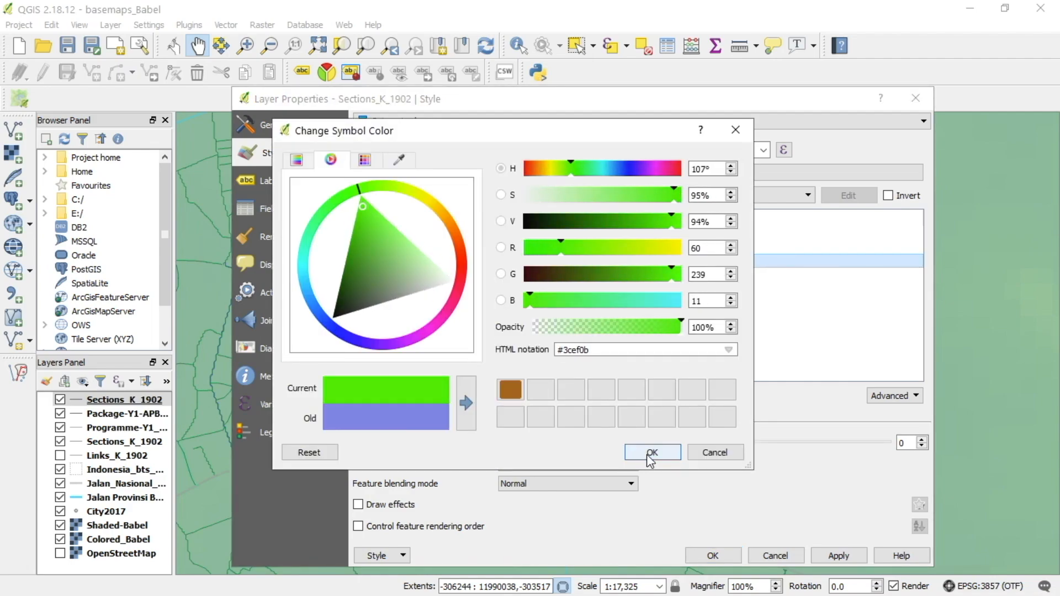
pyautogui.click(651, 452)
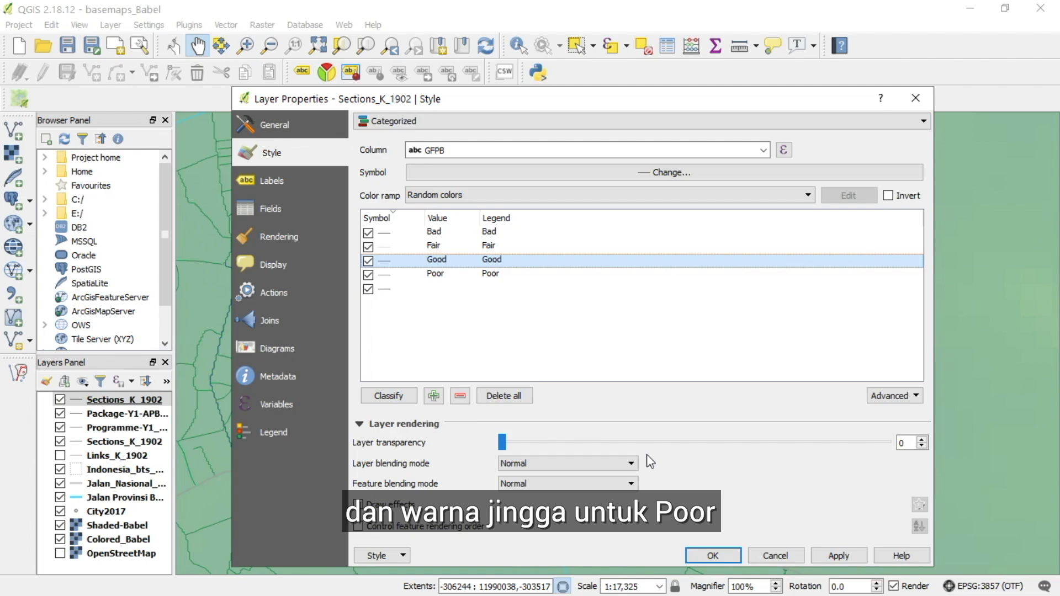
# Change the Poor category's line color to orange (#ff6f01) and delete the category that has no value
pyautogui.click(388, 276)
pyautogui.rightClick(388, 278)
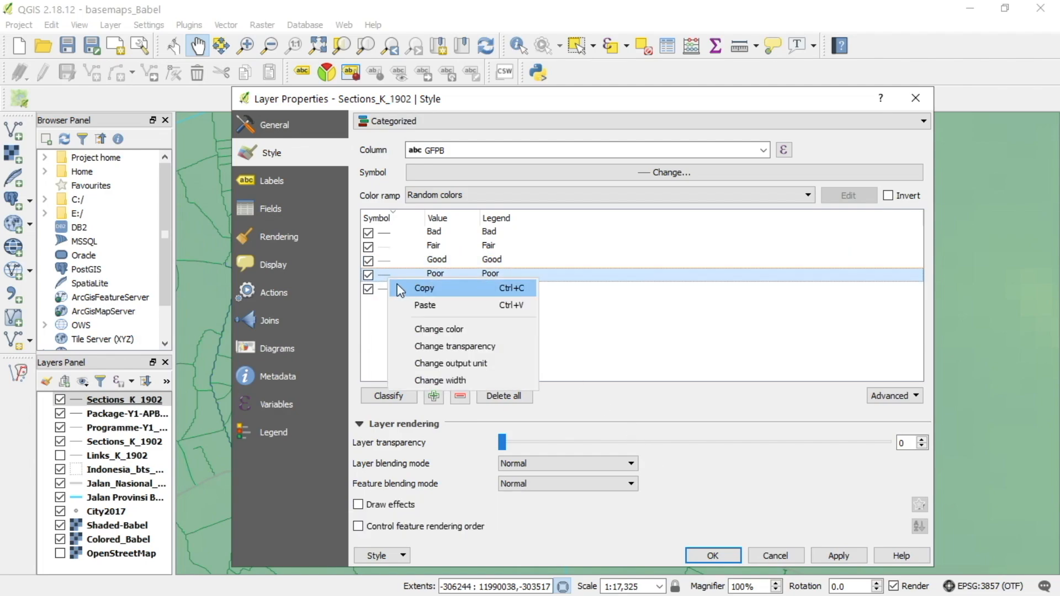
pyautogui.click(439, 329)
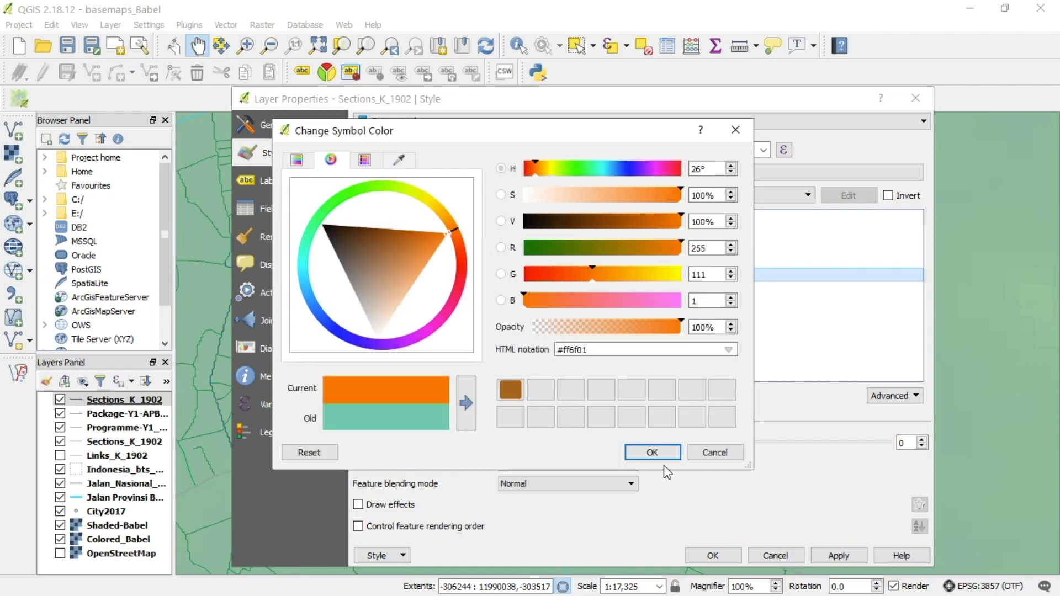
pyautogui.click(653, 452)
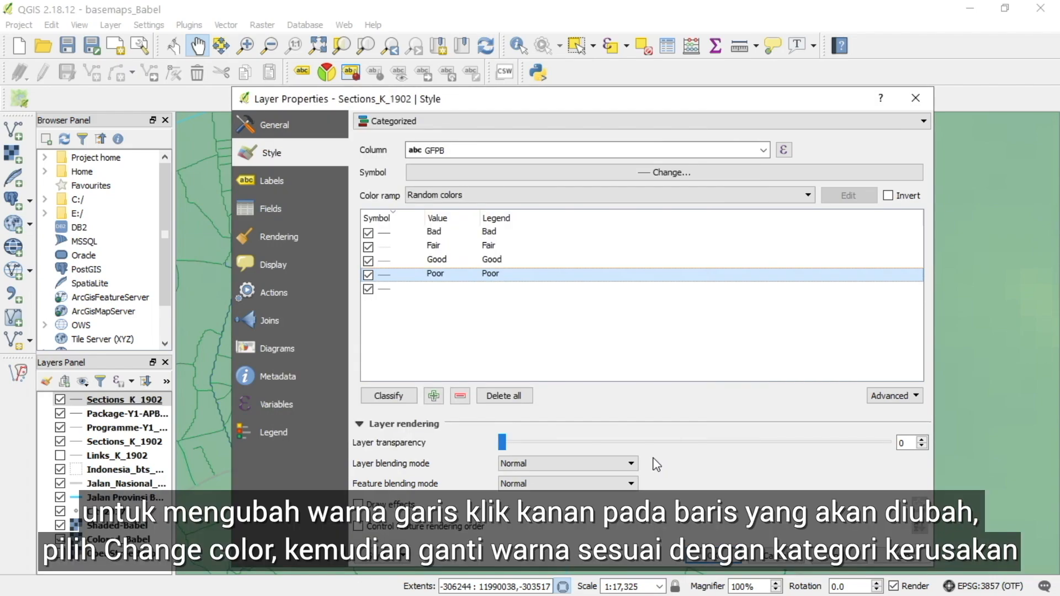
pyautogui.click(392, 290)
pyautogui.click(458, 395)
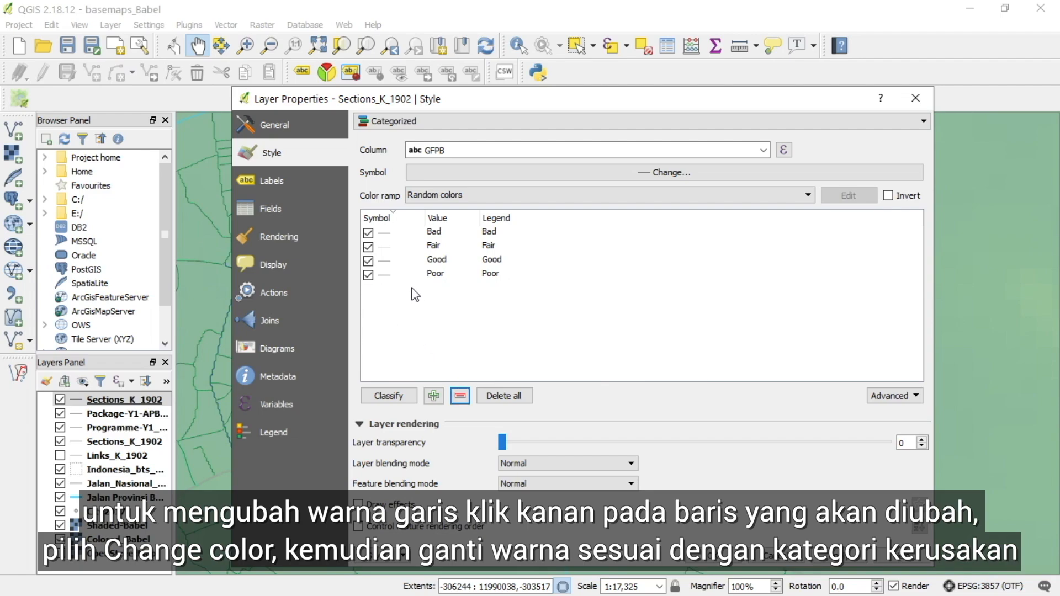
# Set the Bad category's line width to 0.5 and increase the line width of the Fair category
pyautogui.rightClick(392, 234)
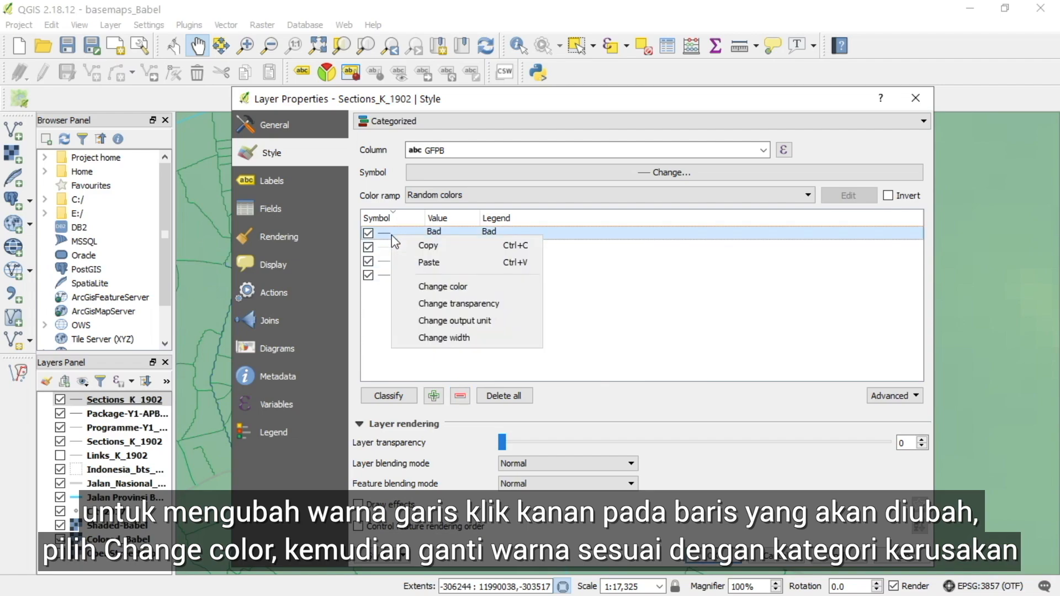
pyautogui.click(448, 336)
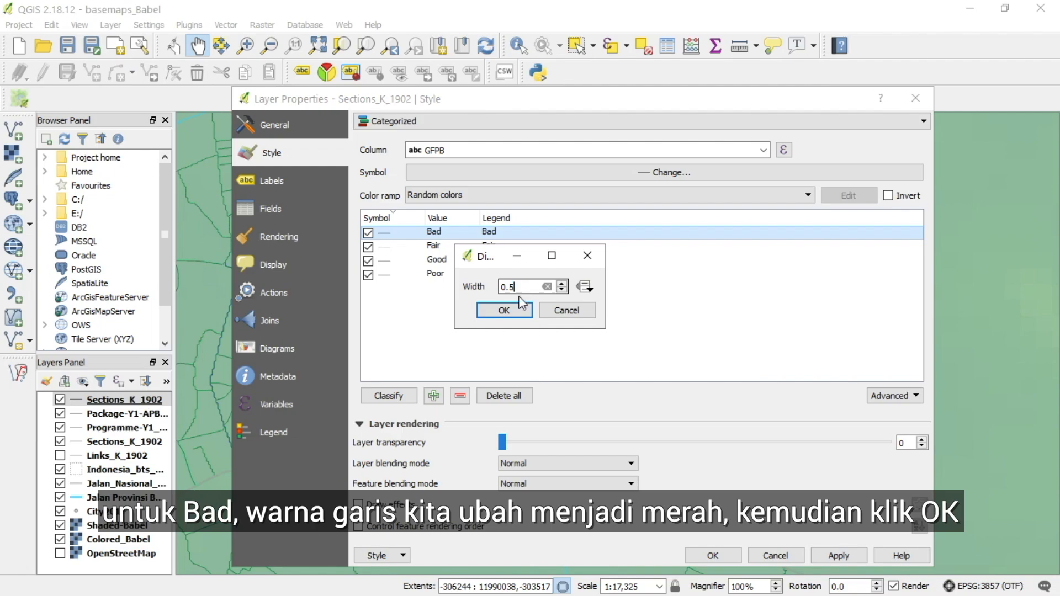
pyautogui.click(515, 307)
pyautogui.rightClick(388, 250)
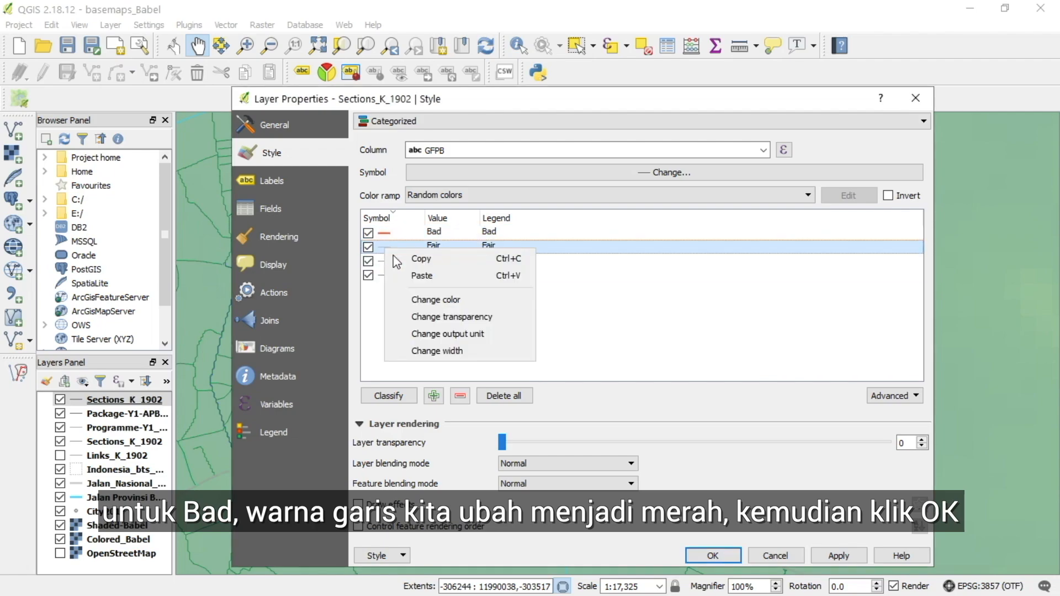
pyautogui.click(447, 348)
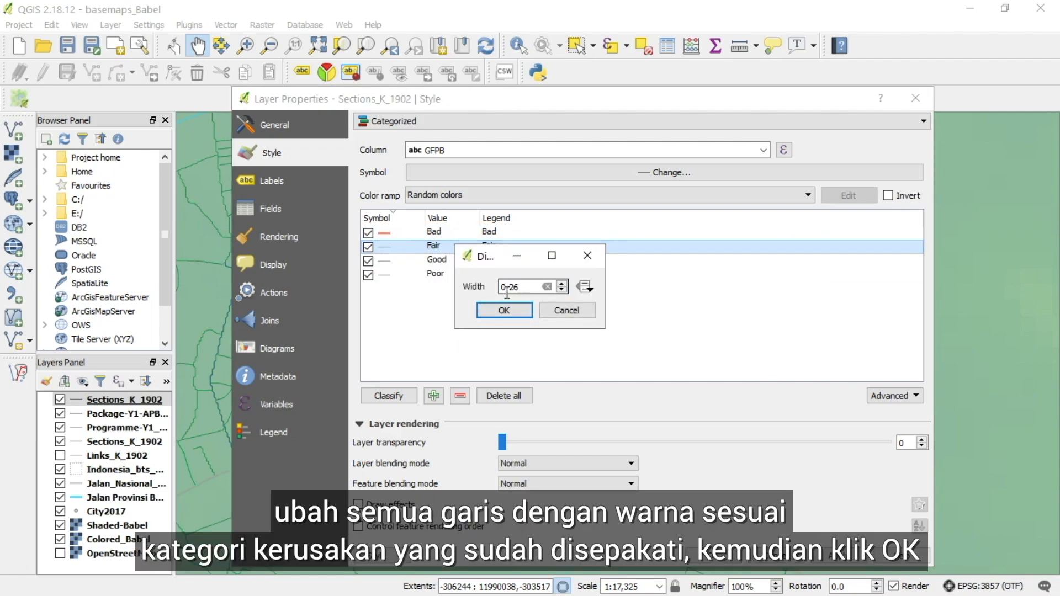
pyautogui.write('6')
pyautogui.click(486, 310)
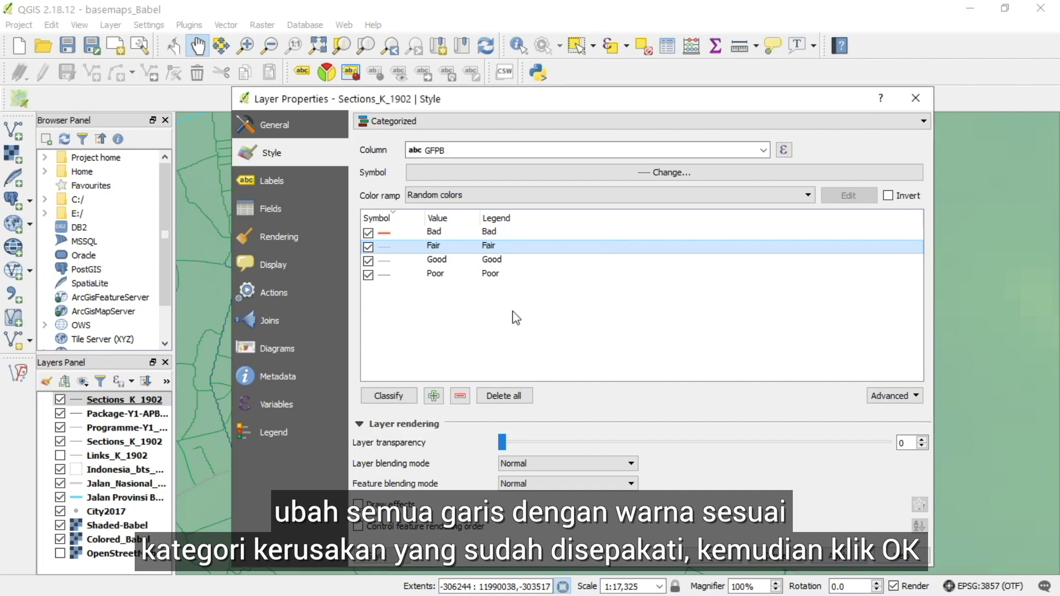
# Increase the line widths of the Good and Poor categories and accept the layer's style settings
pyautogui.rightClick(391, 261)
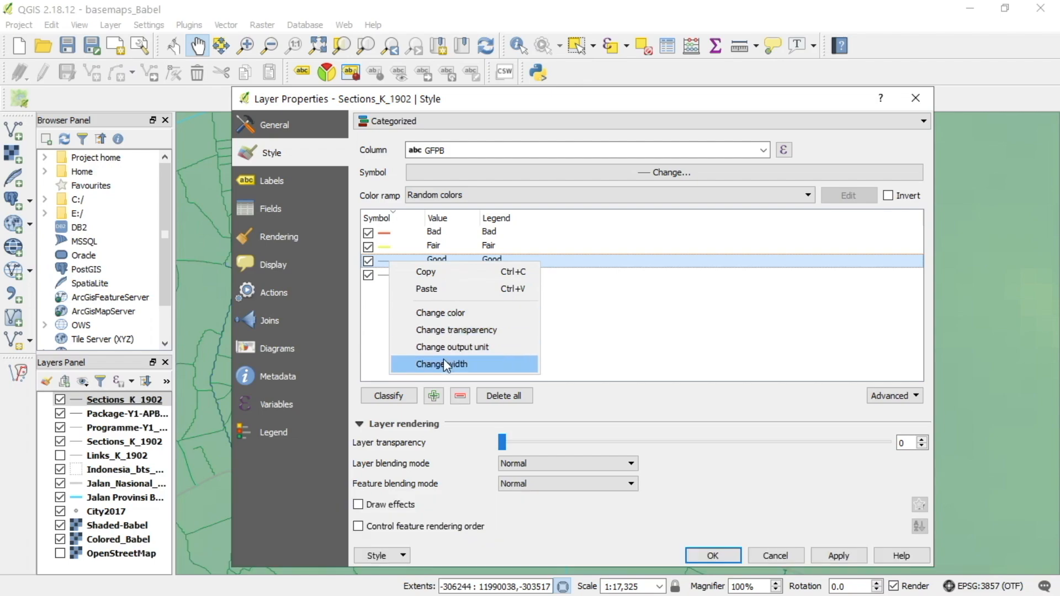
pyautogui.click(445, 364)
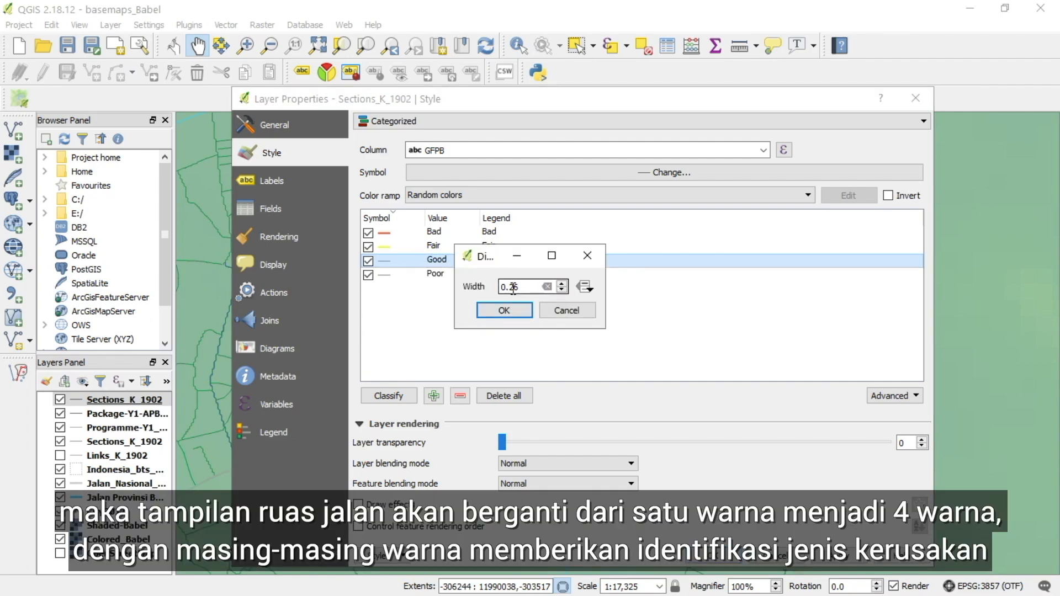
pyautogui.click(516, 315)
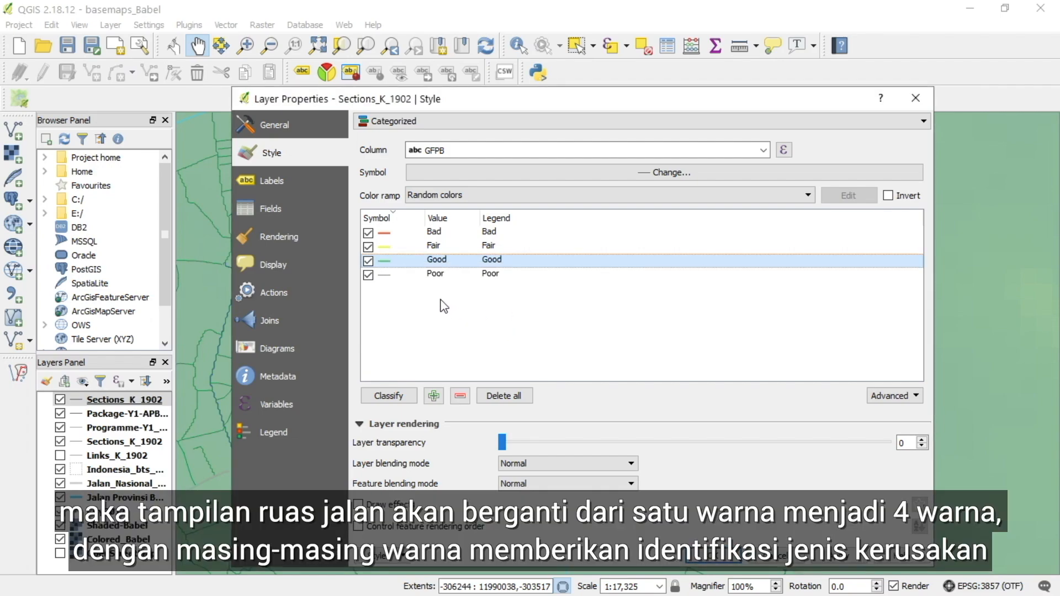
pyautogui.rightClick(386, 277)
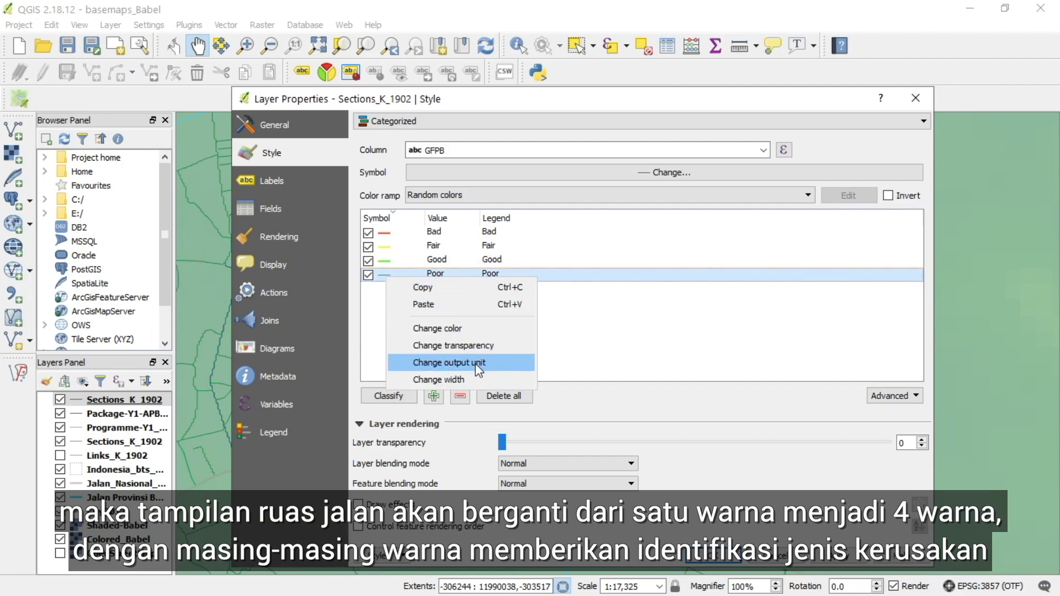
pyautogui.click(470, 380)
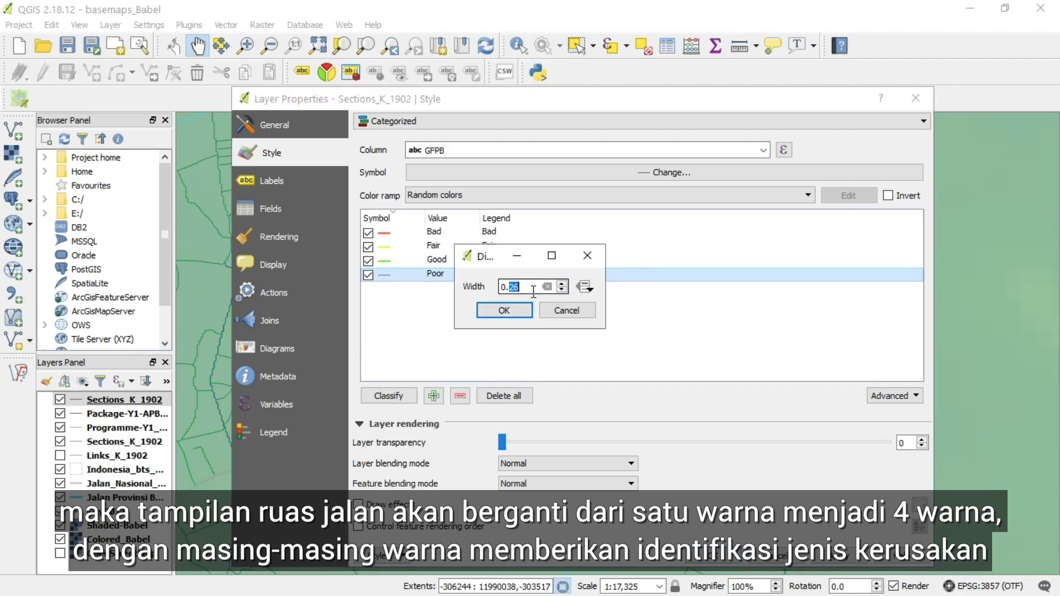
pyautogui.click(505, 309)
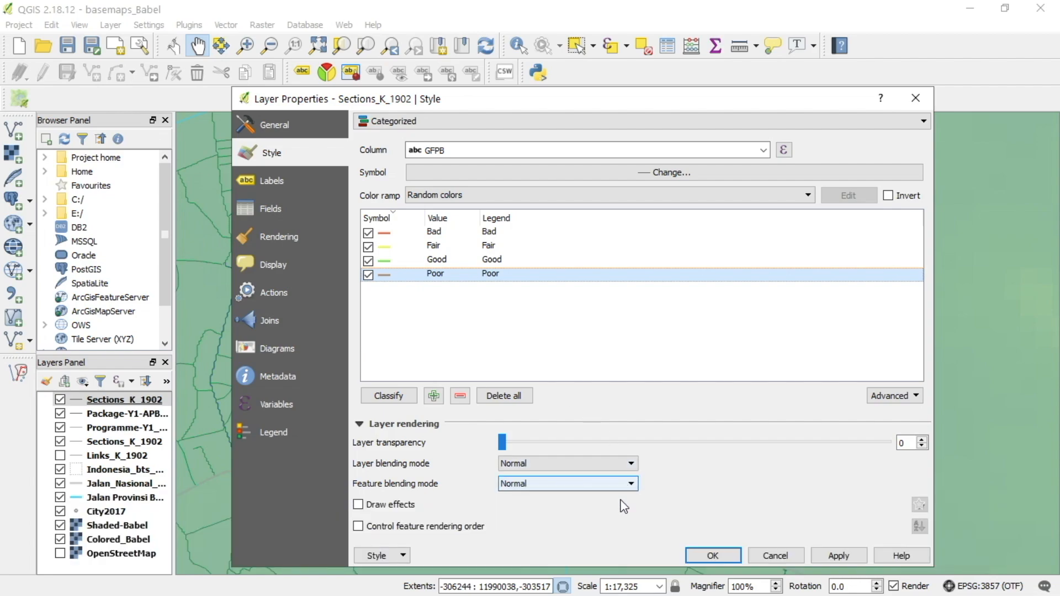
pyautogui.click(724, 552)
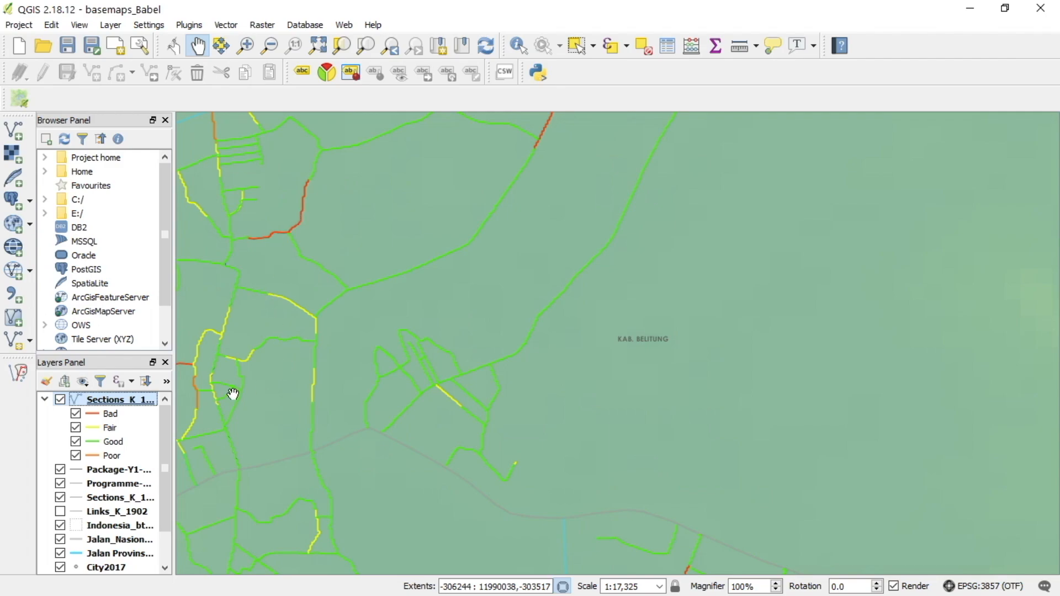
# Hide the Package-Y1 and Programme-Y1 layers to view the categorized road sections on the map
pyautogui.click(60, 469)
pyautogui.click(59, 483)
pyautogui.moveTo(400, 284); pyautogui.dragTo(536, 344)
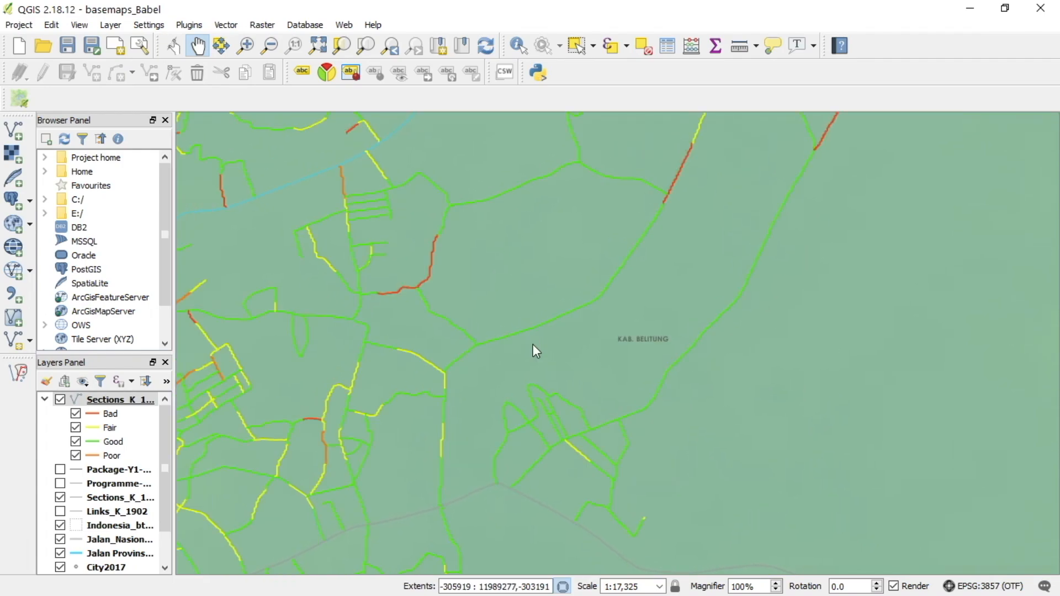